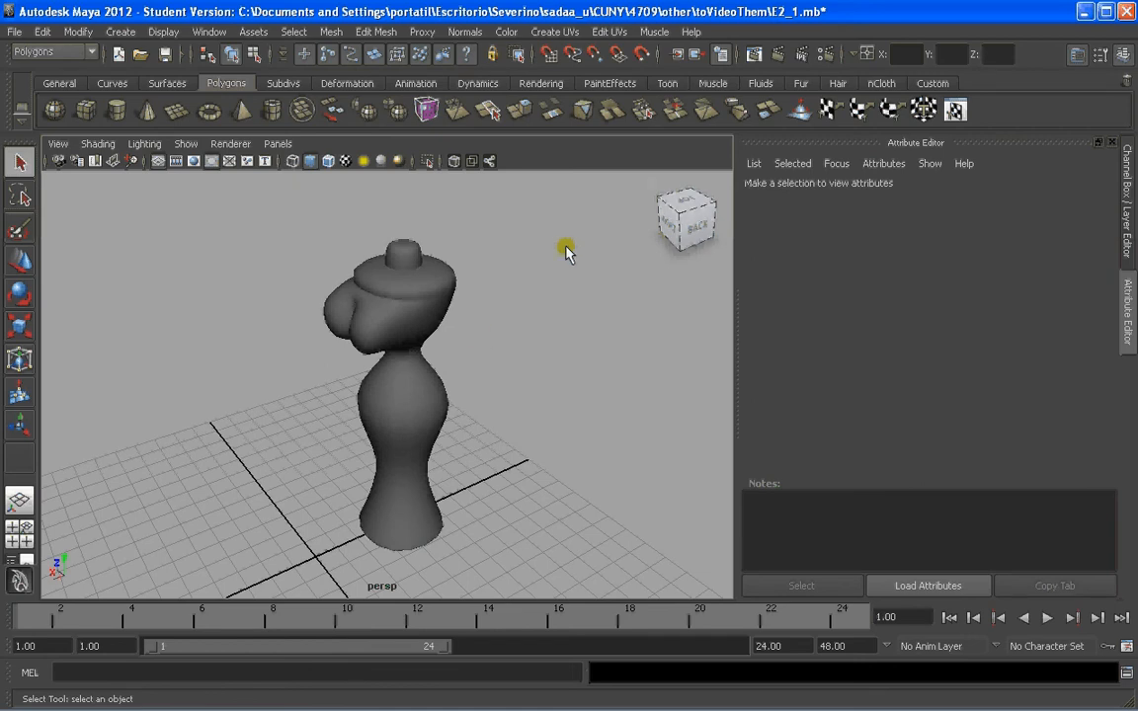
# Examine the torso model and the grid around it from several angles and distances
pyautogui.keyDown('alt'); pyautogui.moveTo(467, 315); pyautogui.dragTo(449, 347); pyautogui.keyUp('alt')
pyautogui.scroll(5, 436, 345)
pyautogui.scroll(-7, 435, 345)
pyautogui.keyDown('alt'); pyautogui.moveTo(438, 346); pyautogui.dragTo(429, 321, button='middle'); pyautogui.keyUp('alt')
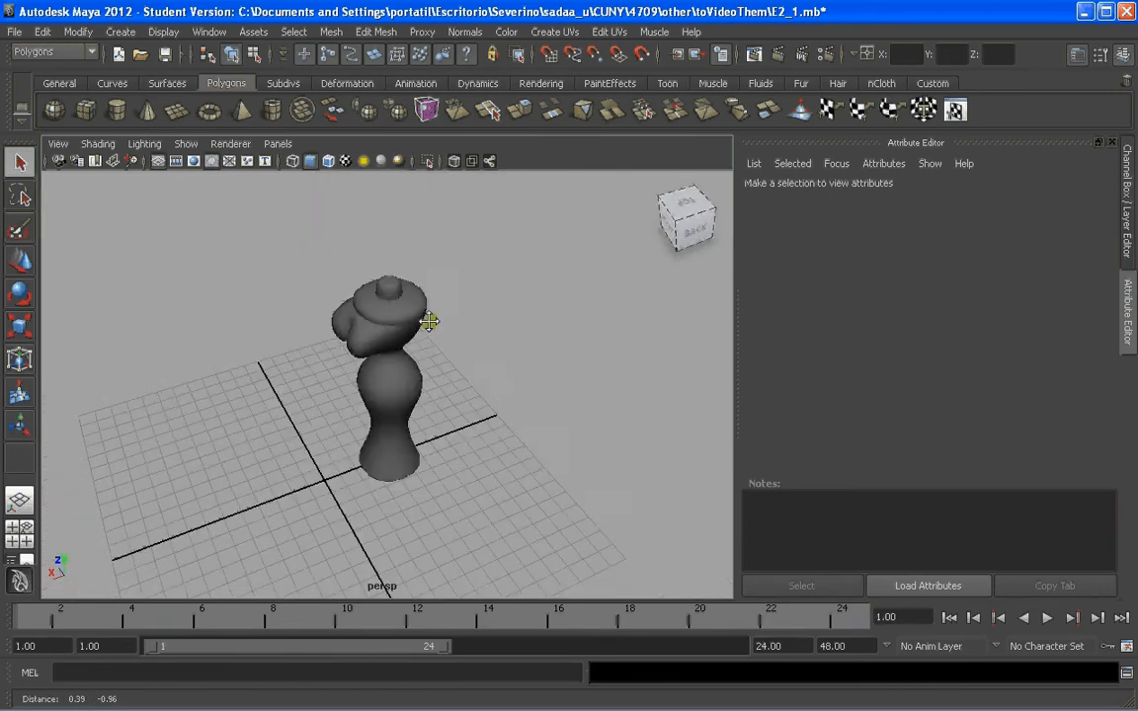
pyautogui.scroll(2, 429, 326)
pyautogui.keyDown('alt'); pyautogui.moveTo(429, 328); pyautogui.dragTo(434, 320); pyautogui.keyUp('alt')
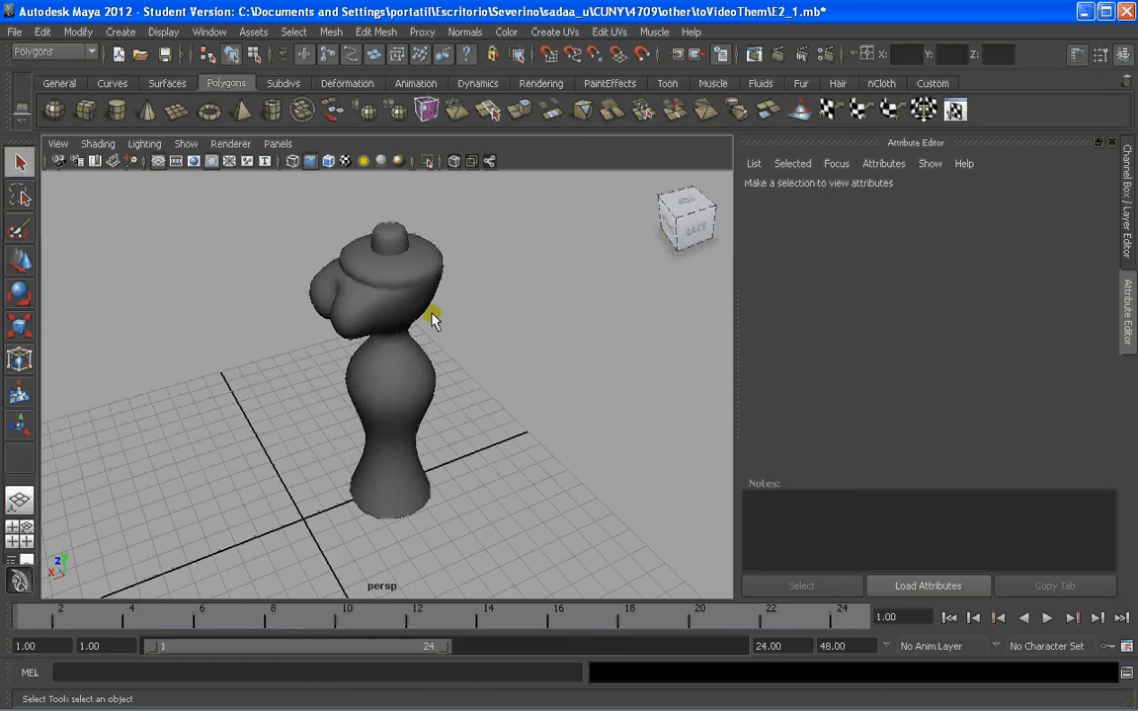
pyautogui.keyDown('alt'); pyautogui.moveTo(424, 315); pyautogui.dragTo(468, 299, button='middle'); pyautogui.keyUp('alt')
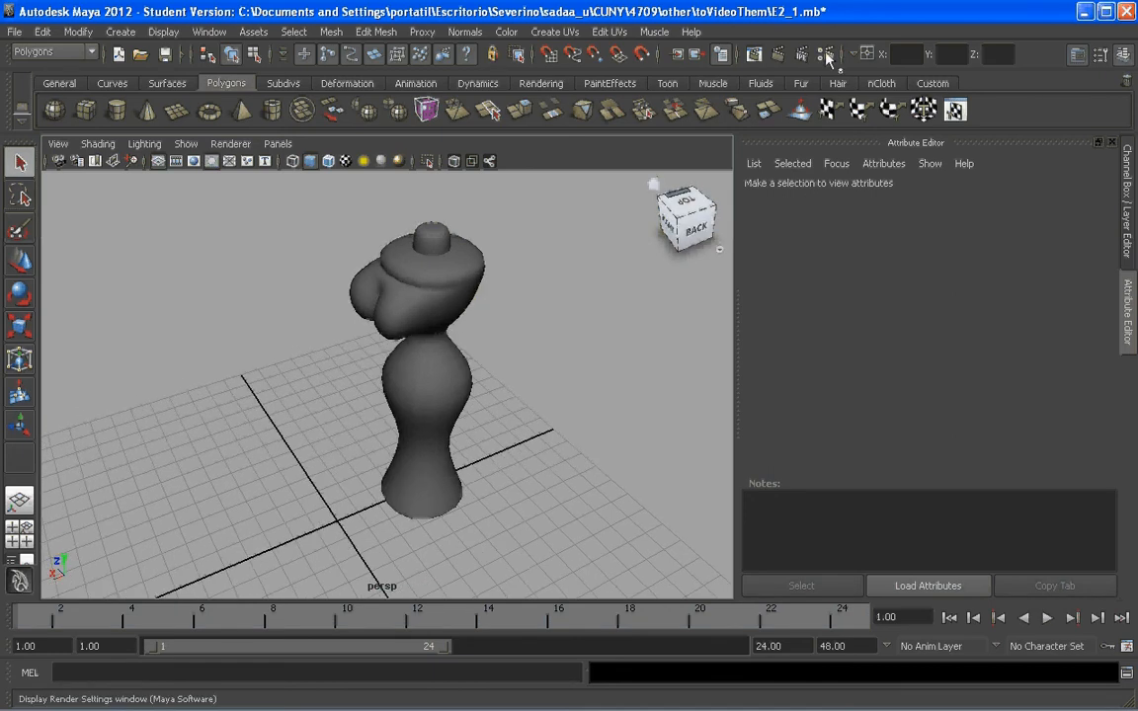
pyautogui.keyDown('alt'); pyautogui.moveTo(541, 319); pyautogui.dragTo(540, 319); pyautogui.keyUp('alt')
pyautogui.keyDown('alt'); pyautogui.moveTo(540, 319); pyautogui.dragTo(532, 326, button='middle'); pyautogui.keyUp('alt')
pyautogui.scroll(-5, 486, 316)
pyautogui.keyDown('alt'); pyautogui.moveTo(495, 373); pyautogui.dragTo(474, 361); pyautogui.keyUp('alt')
pyautogui.keyDown('alt'); pyautogui.moveTo(474, 361); pyautogui.dragTo(439, 357, button='middle'); pyautogui.keyUp('alt')
pyautogui.keyDown('alt'); pyautogui.moveTo(434, 358); pyautogui.dragTo(439, 373); pyautogui.keyUp('alt')
pyautogui.scroll(-2, 405, 411)
pyautogui.keyDown('alt'); pyautogui.moveTo(420, 411); pyautogui.dragTo(426, 381, button='middle'); pyautogui.keyUp('alt')
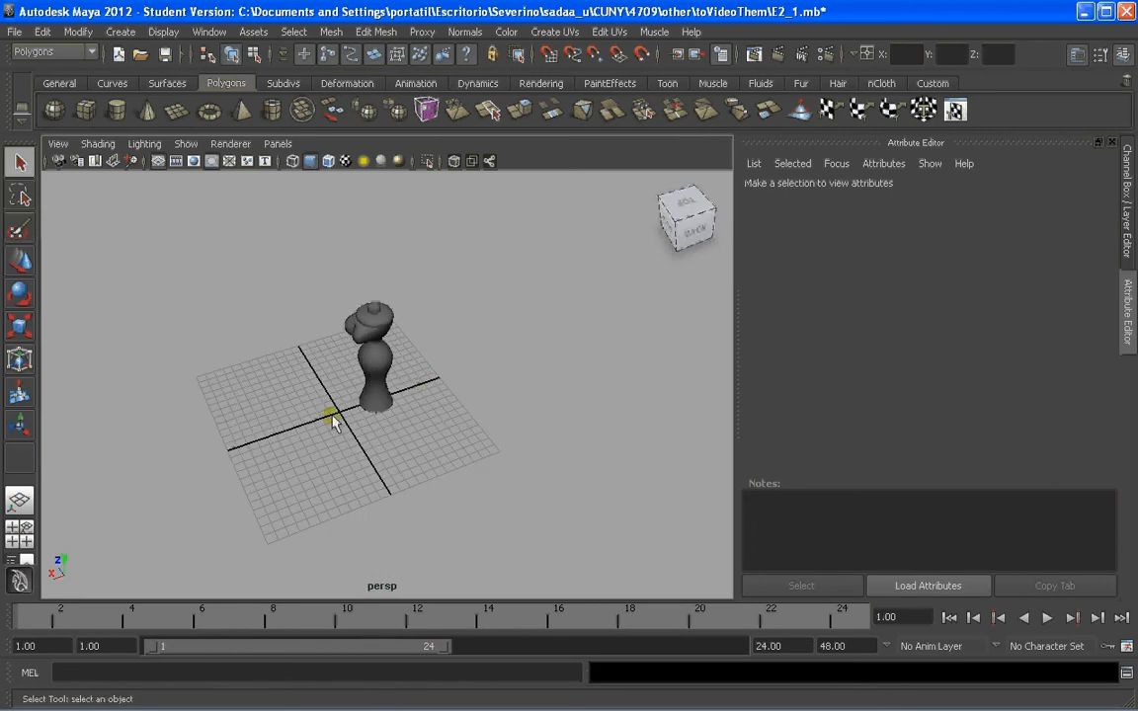
# Create a polygon plane at the grid origin beneath the torso model
pyautogui.scroll(2, 379, 314)
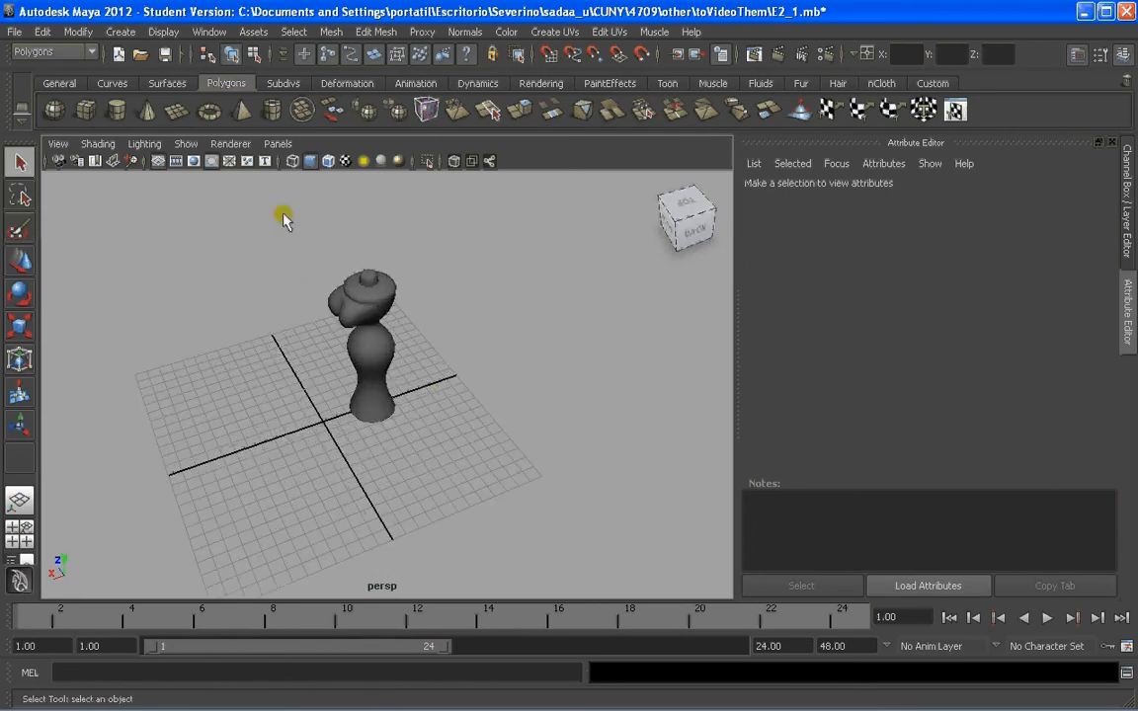
pyautogui.click(176, 110)
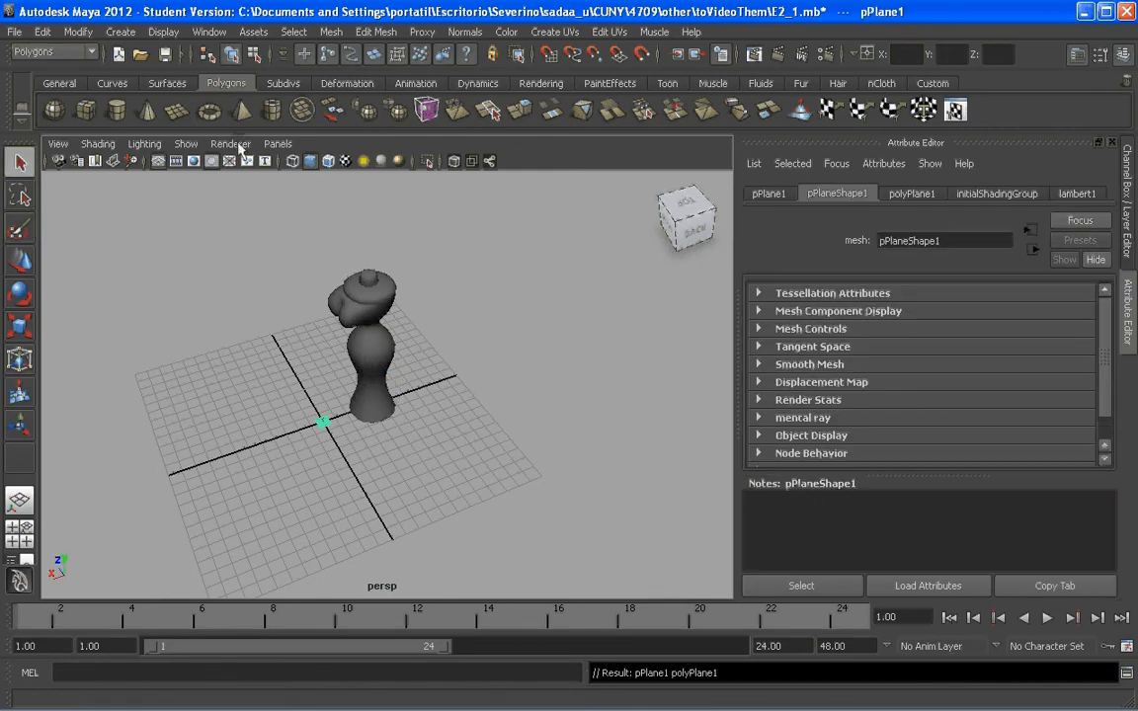
pyautogui.click(122, 31)
pyautogui.moveTo(183, 74)
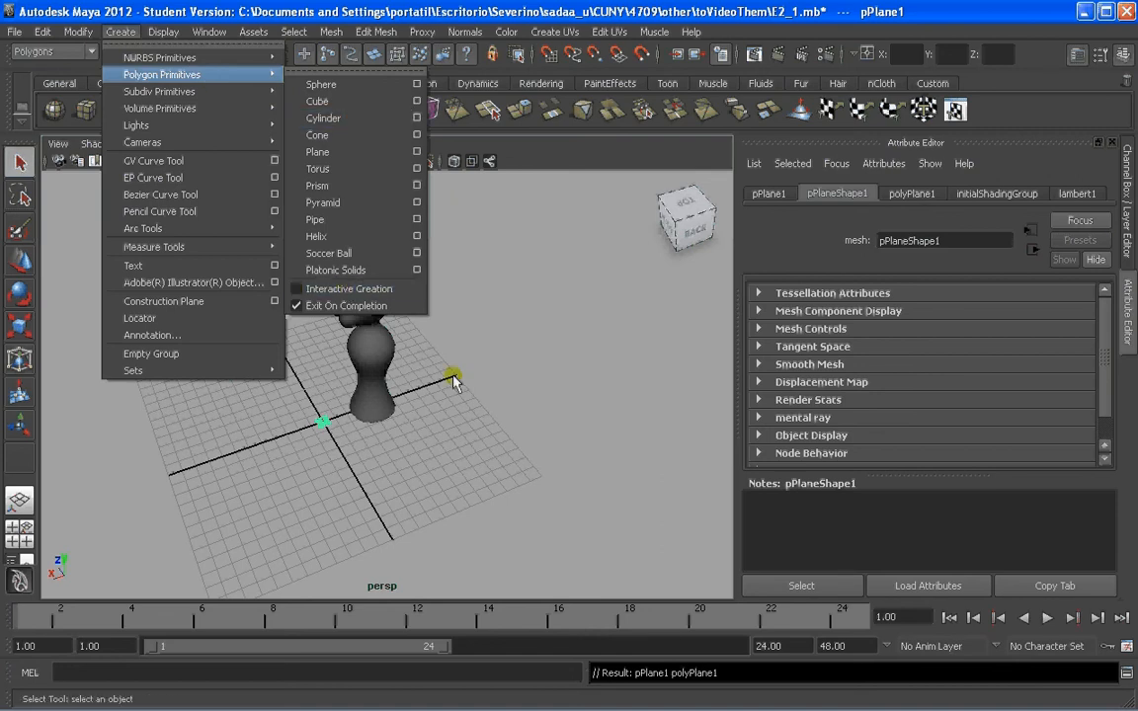
pyautogui.click(329, 441)
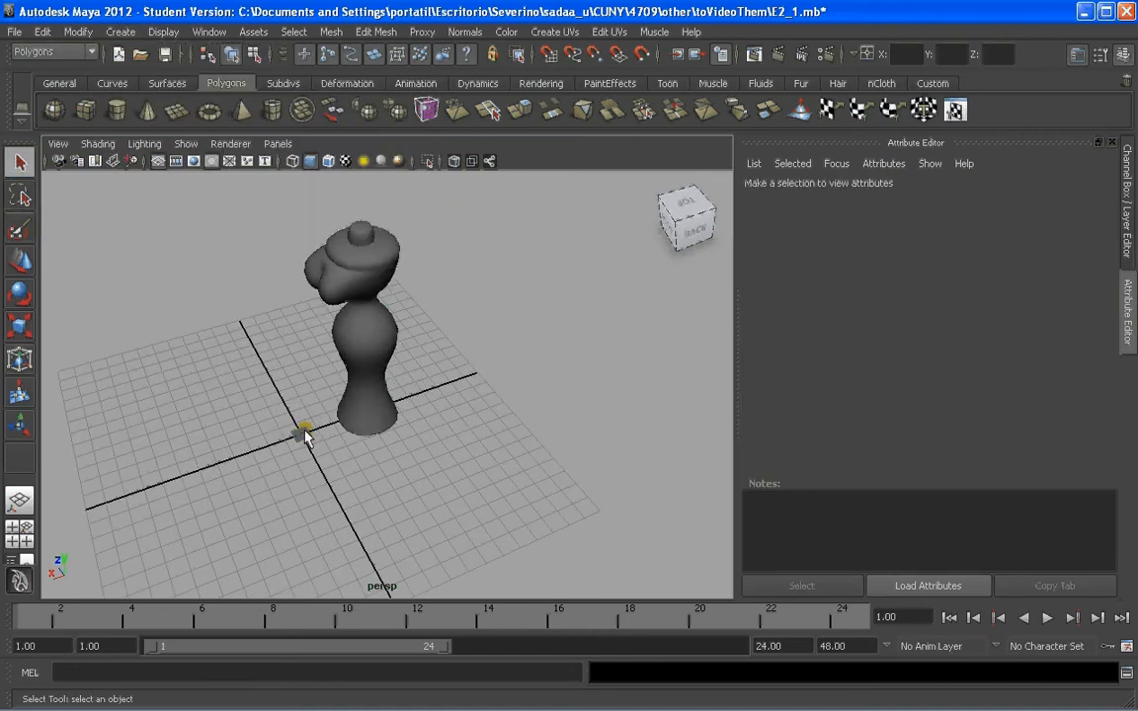
# Scale the plane uniformly into a large floor extending well beyond the grid around the torso
pyautogui.scroll(-3, 327, 434)
pyautogui.click(325, 427)
pyautogui.press('r')
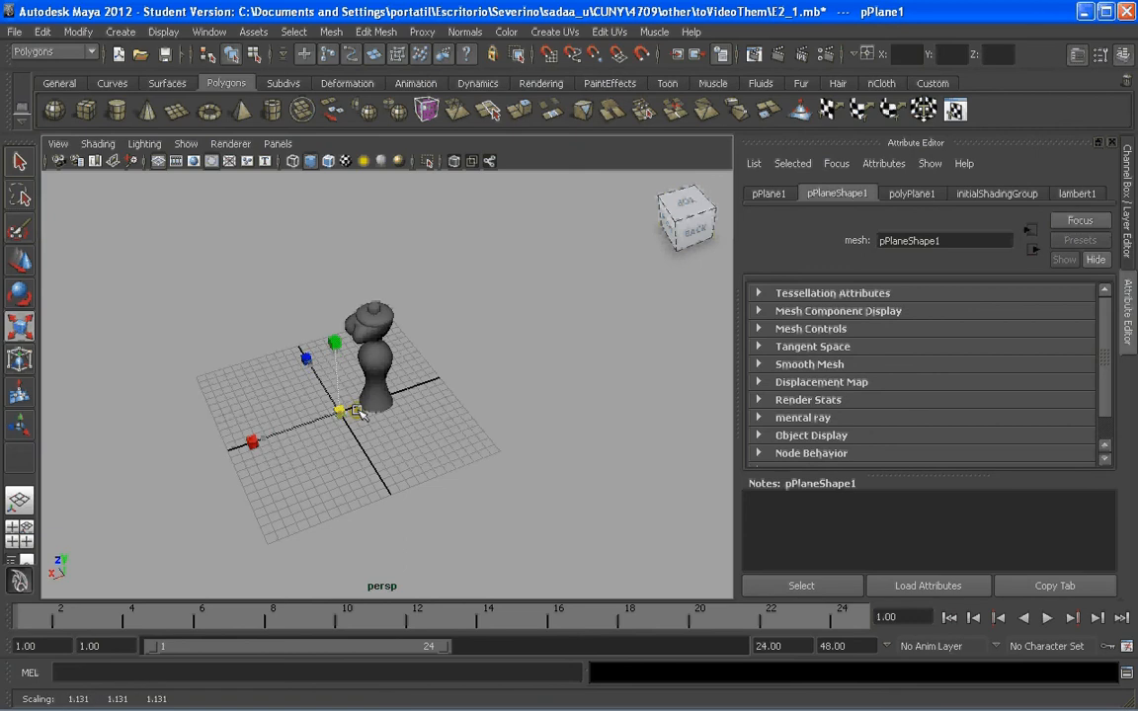
pyautogui.moveTo(349, 415); pyautogui.dragTo(434, 407)
pyautogui.moveTo(338, 409); pyautogui.dragTo(522, 407)
pyautogui.keyDown('alt'); pyautogui.moveTo(338, 409); pyautogui.dragTo(426, 291); pyautogui.keyUp('alt')
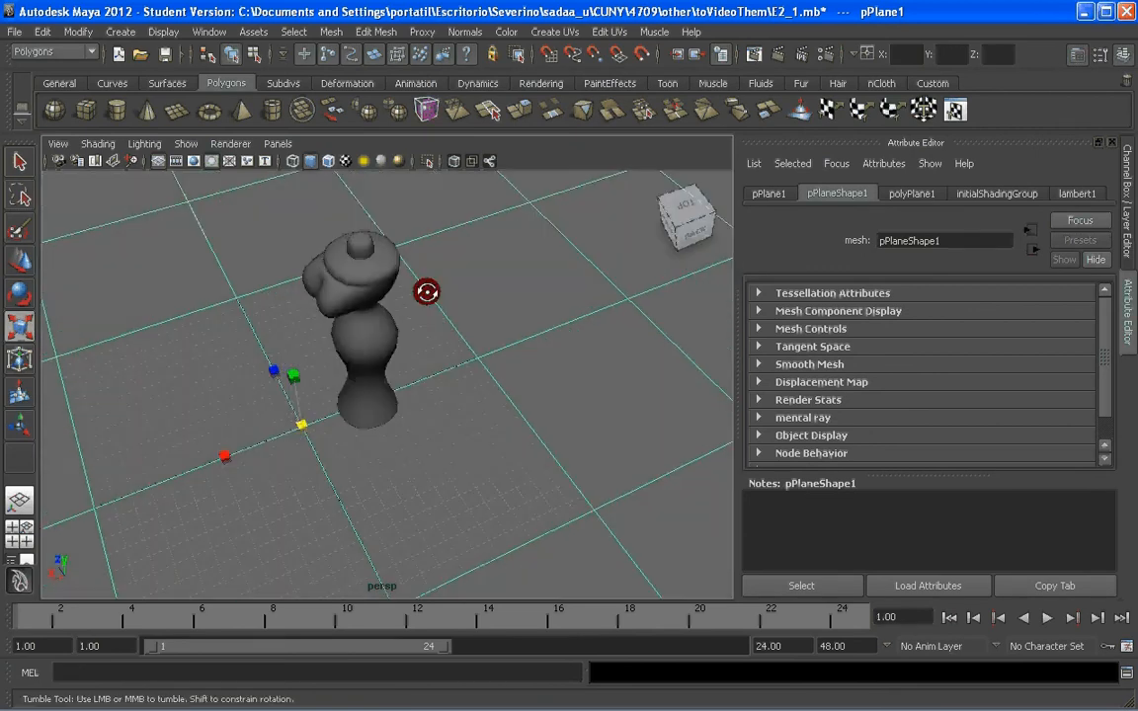
pyautogui.scroll(8, 436, 326)
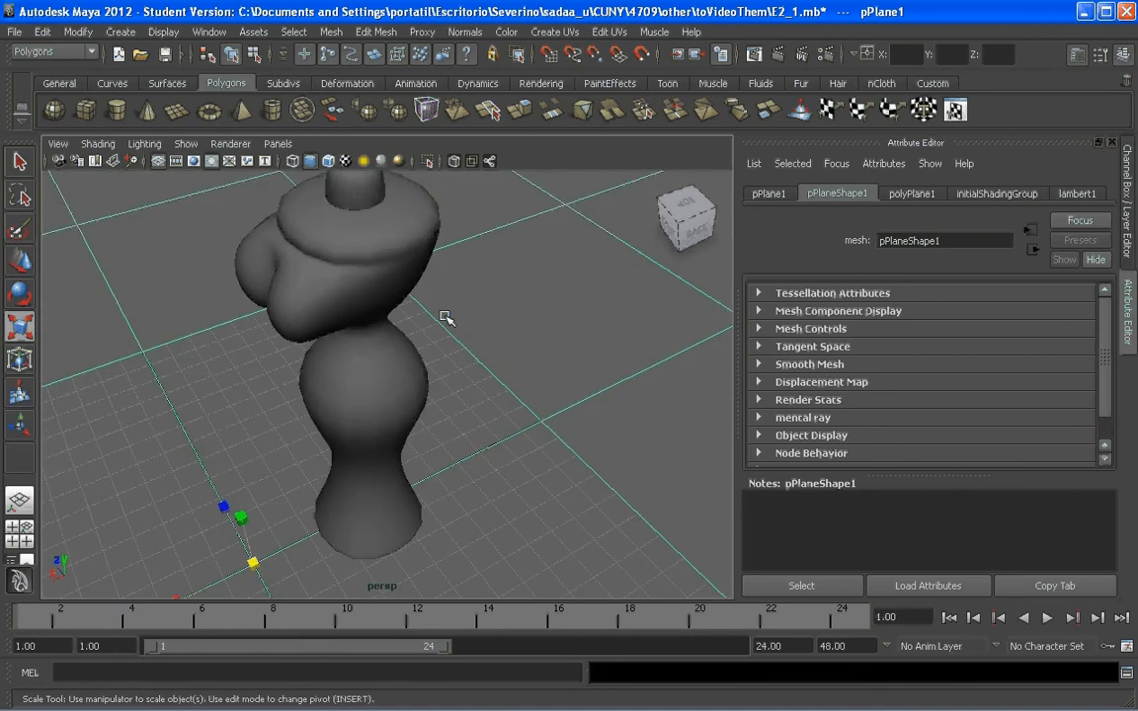
pyautogui.scroll(-3, 460, 335)
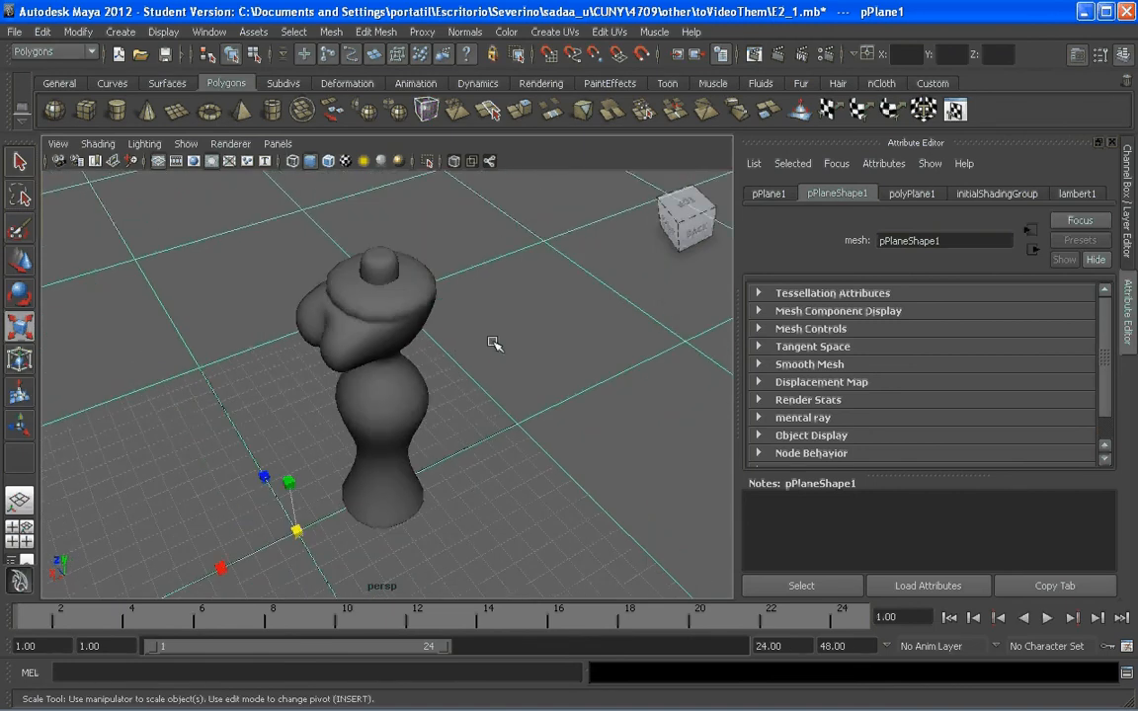
pyautogui.scroll(3, 495, 383)
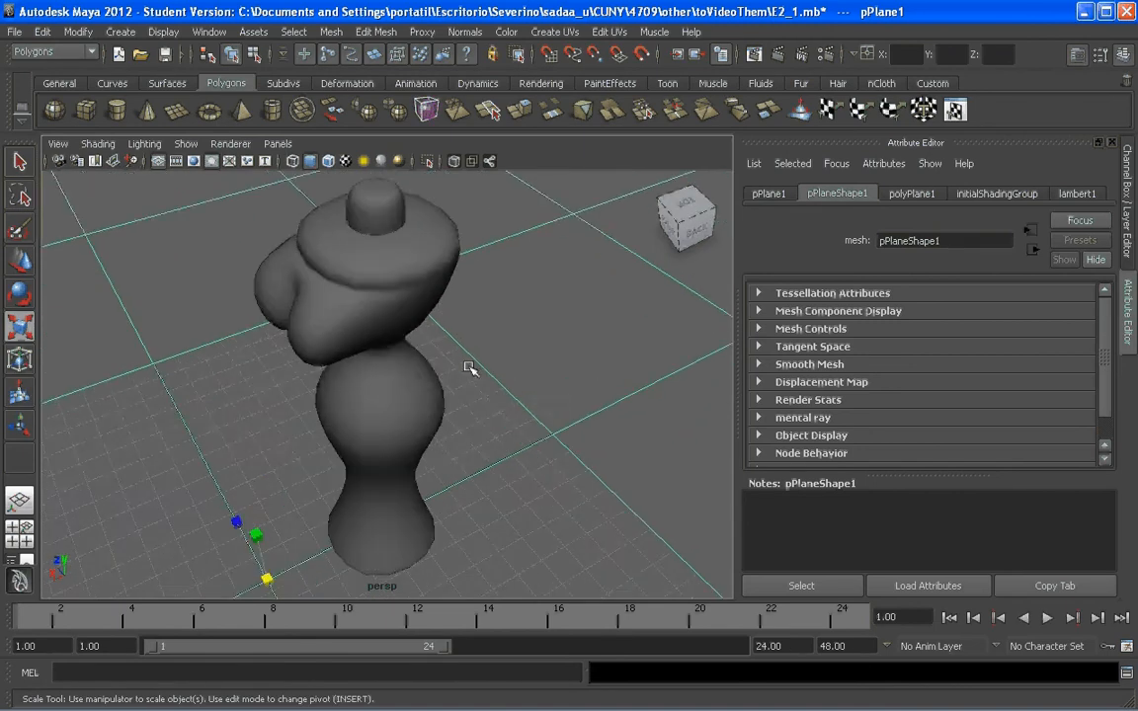
pyautogui.keyDown('alt'); pyautogui.moveTo(468, 365); pyautogui.dragTo(481, 358, button='middle'); pyautogui.keyUp('alt')
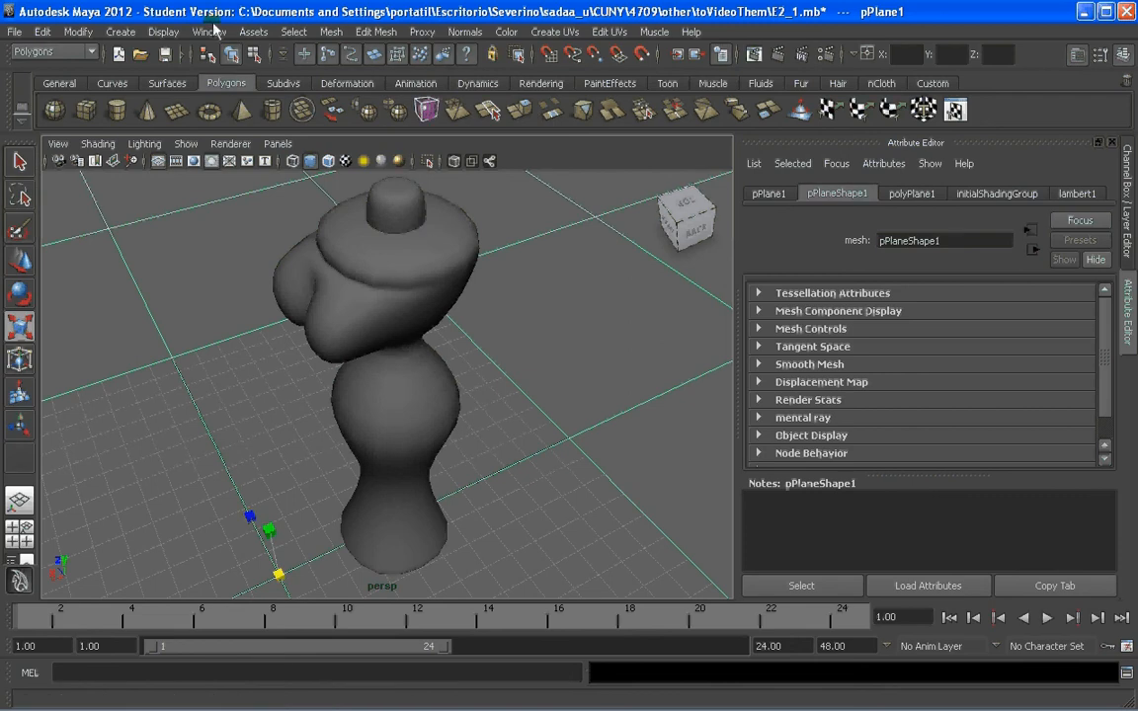
# Open the Hypershade and enlarge its window so more of the material list and work area shows
pyautogui.click(210, 31)
pyautogui.moveTo(243, 79)
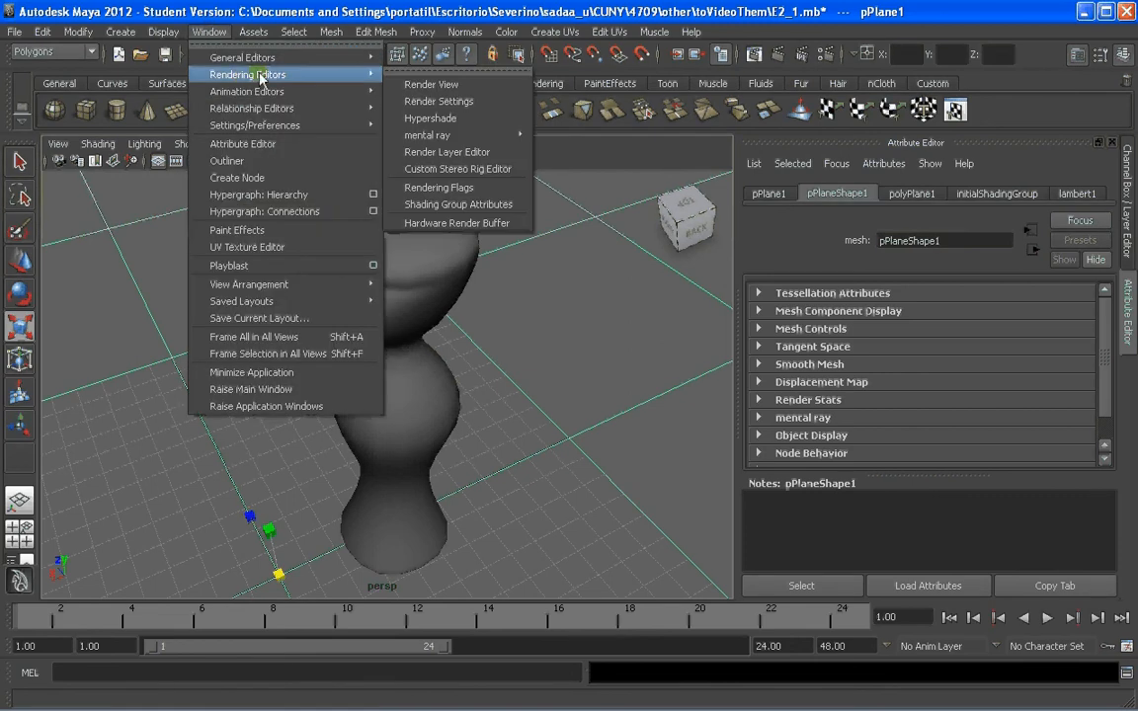
pyautogui.click(447, 119)
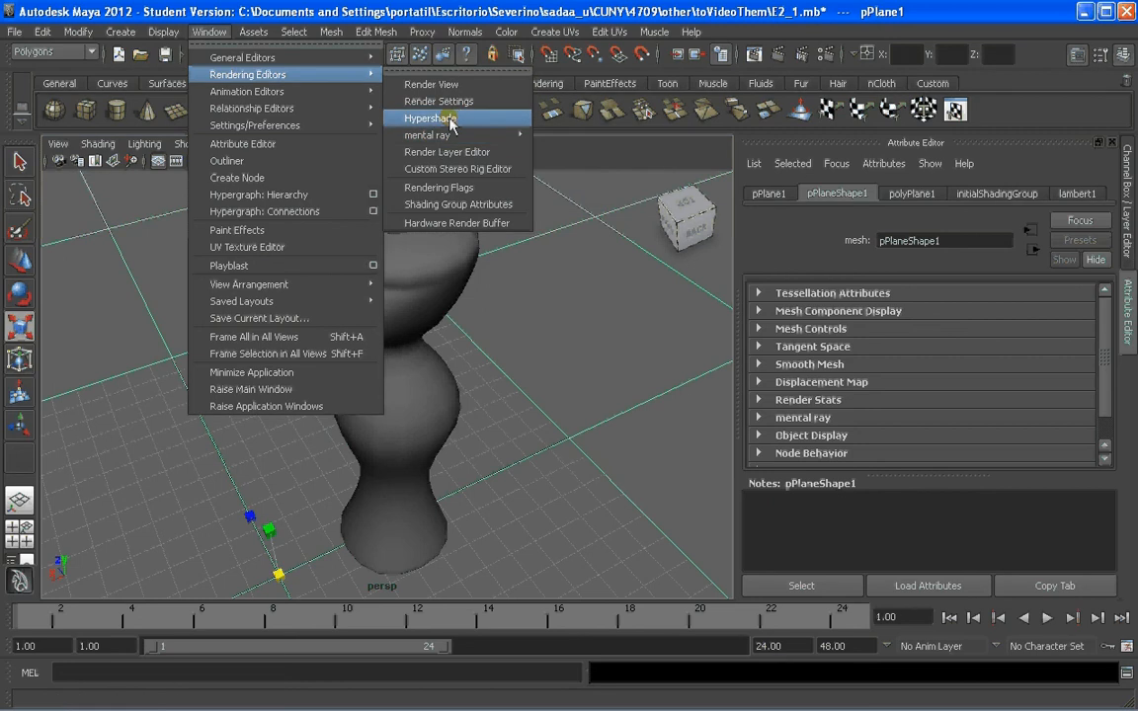
pyautogui.click(450, 120)
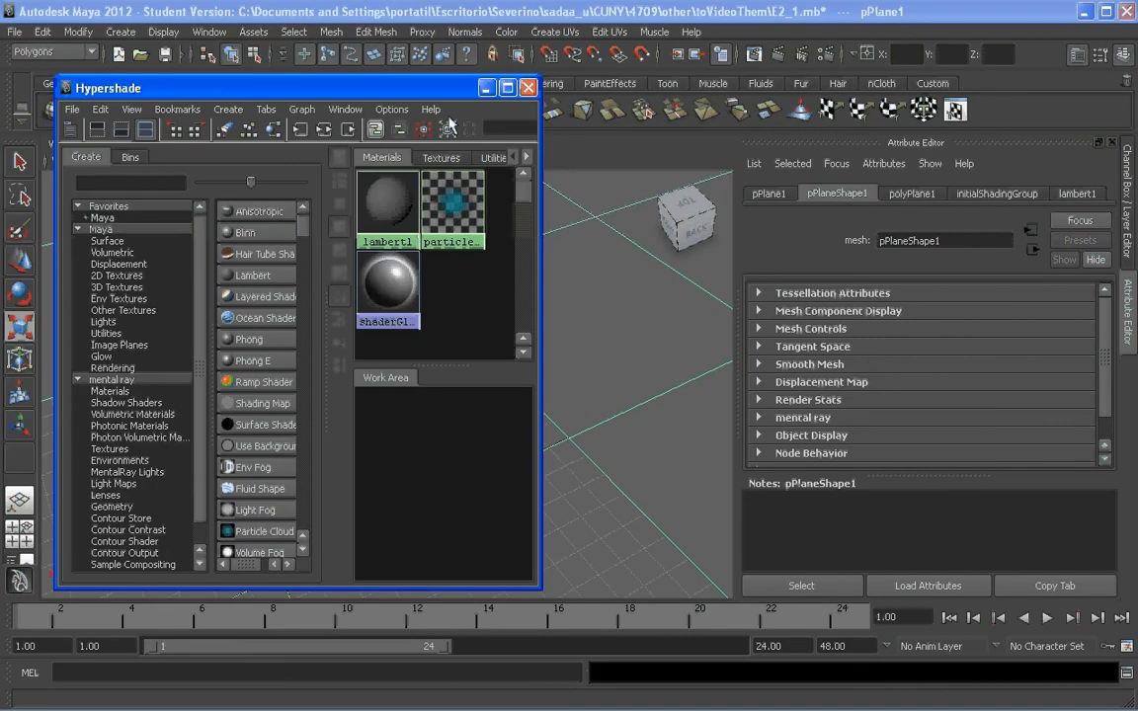
pyautogui.moveTo(365, 88); pyautogui.dragTo(321, 60)
pyautogui.moveTo(496, 559); pyautogui.dragTo(530, 626)
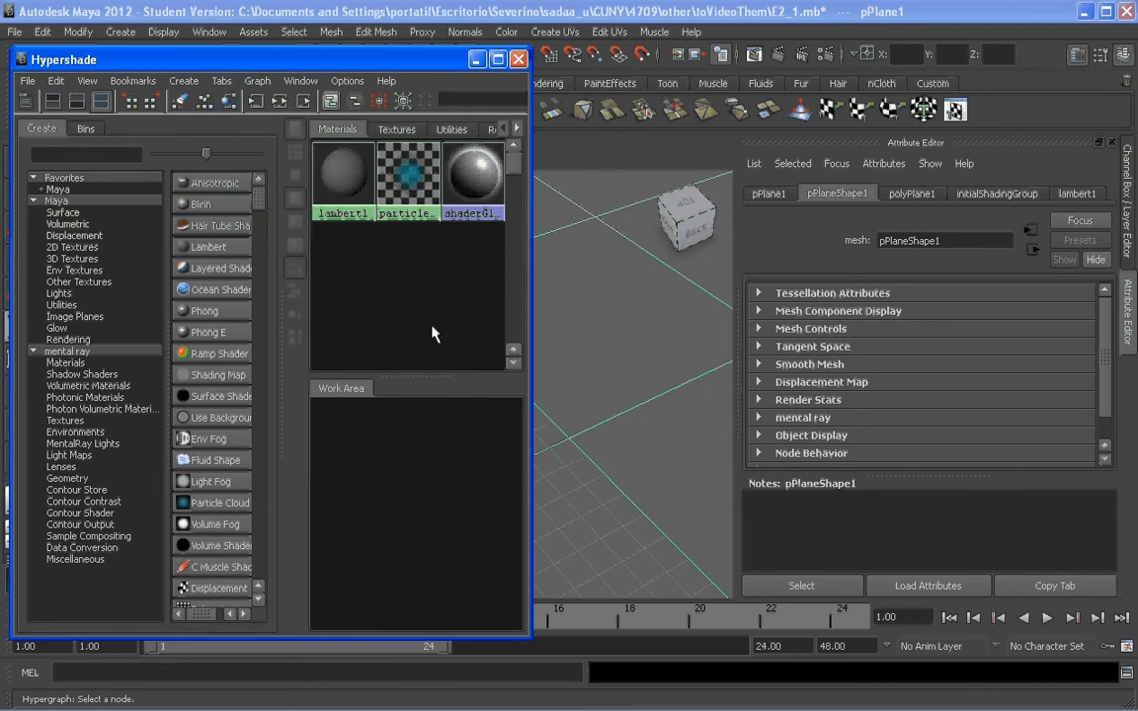
# Create two mental ray mia_material_x materials, widening the Hypershade's node list and work area as needed
pyautogui.click(69, 352)
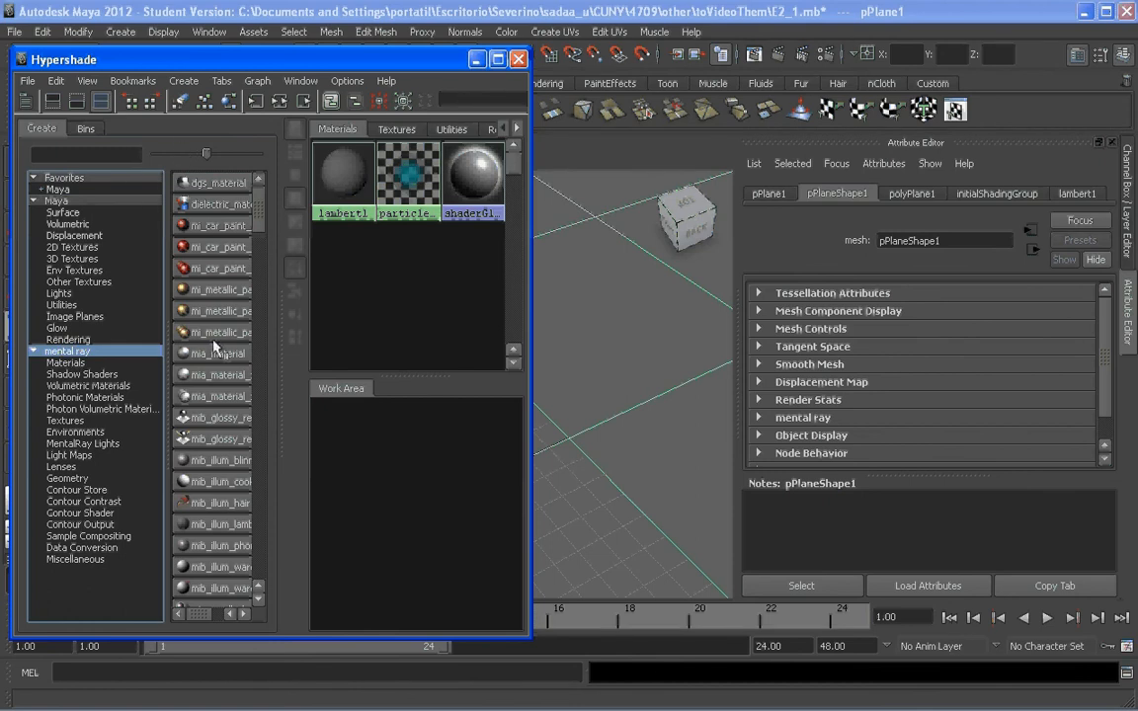
pyautogui.moveTo(166, 340); pyautogui.dragTo(30, 341)
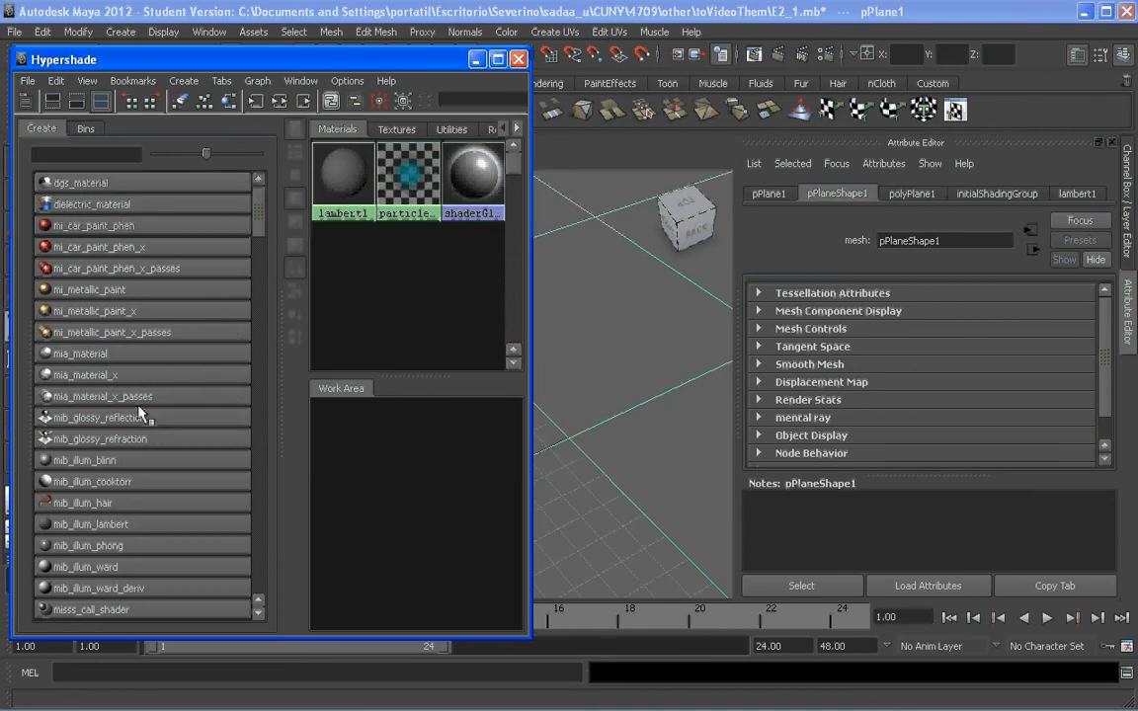
pyautogui.click(89, 377)
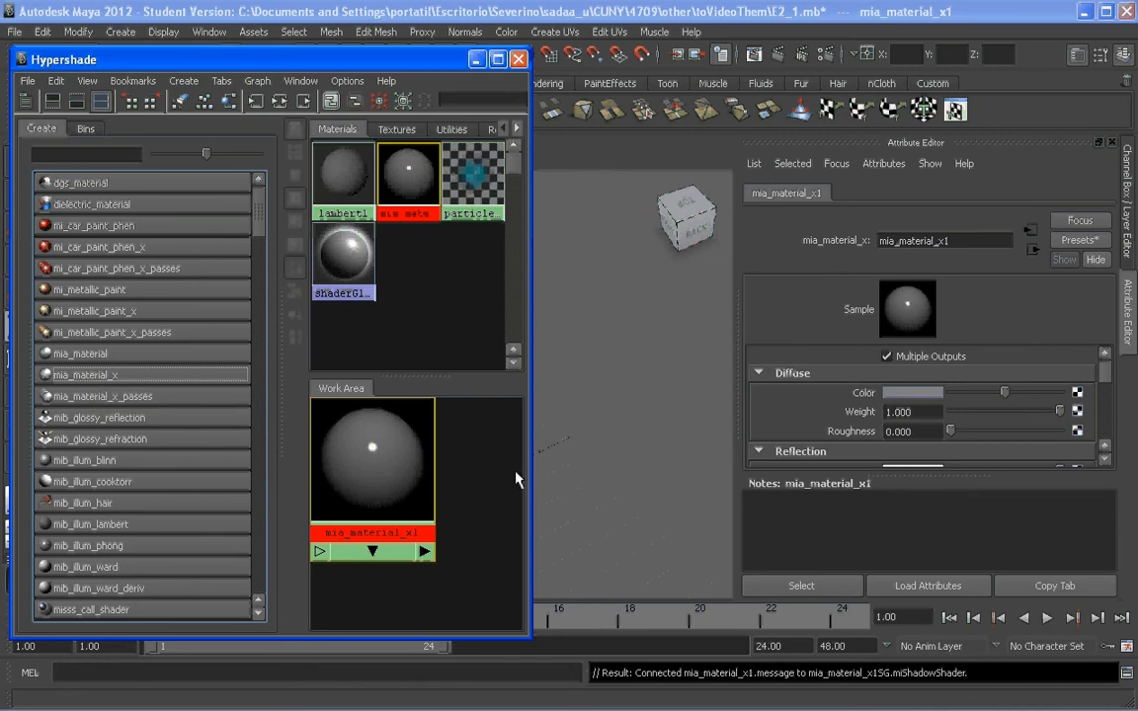
pyautogui.moveTo(284, 464); pyautogui.dragTo(210, 462)
pyautogui.click(86, 375)
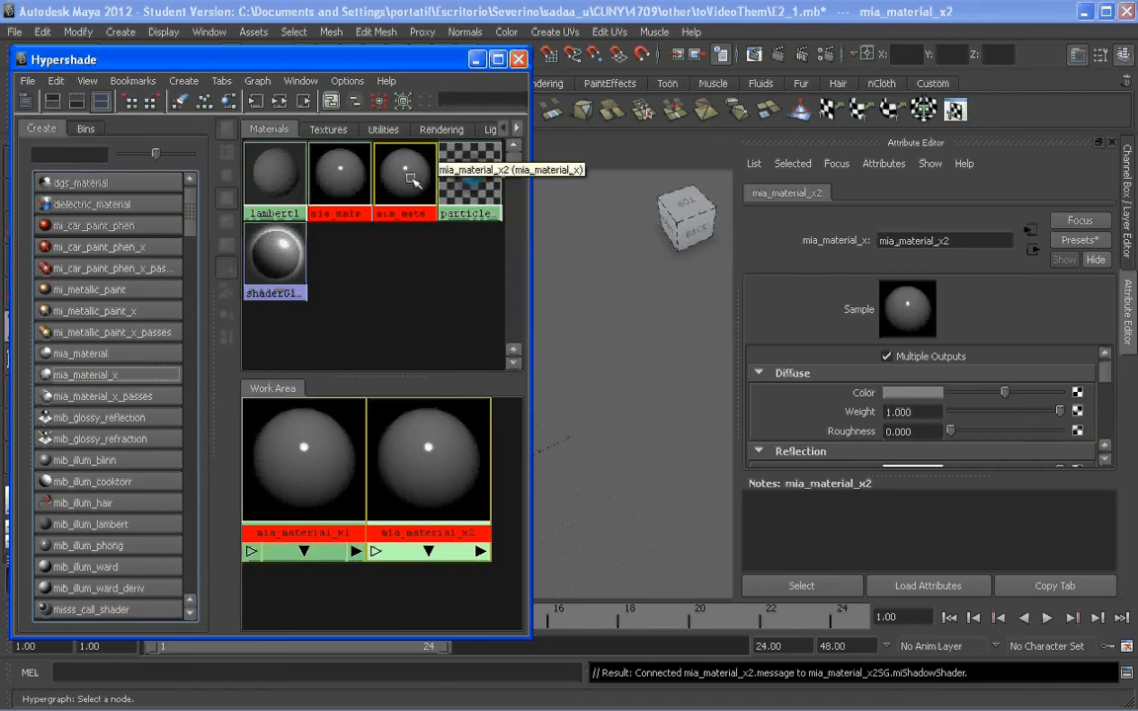
# Assign the mia_material_x1 material to the floor plane
pyautogui.moveTo(365, 58); pyautogui.dragTo(933, 46)
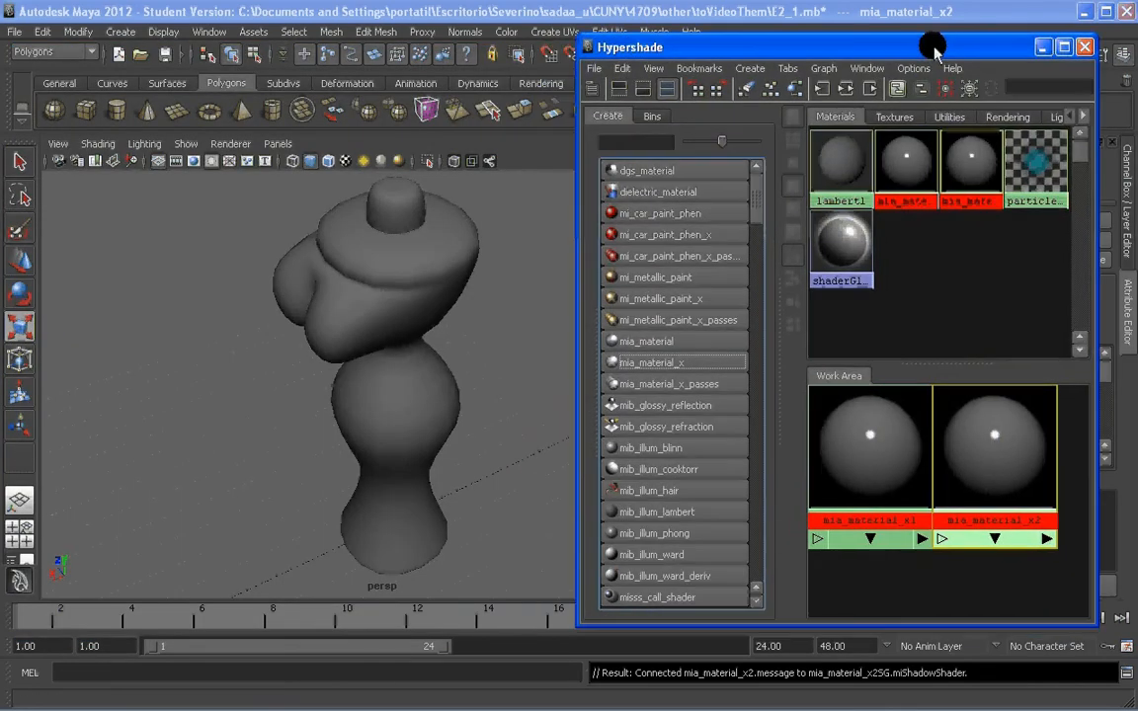
pyautogui.moveTo(220, 284); pyautogui.dragTo(94, 393)
pyautogui.rightClick(881, 464)
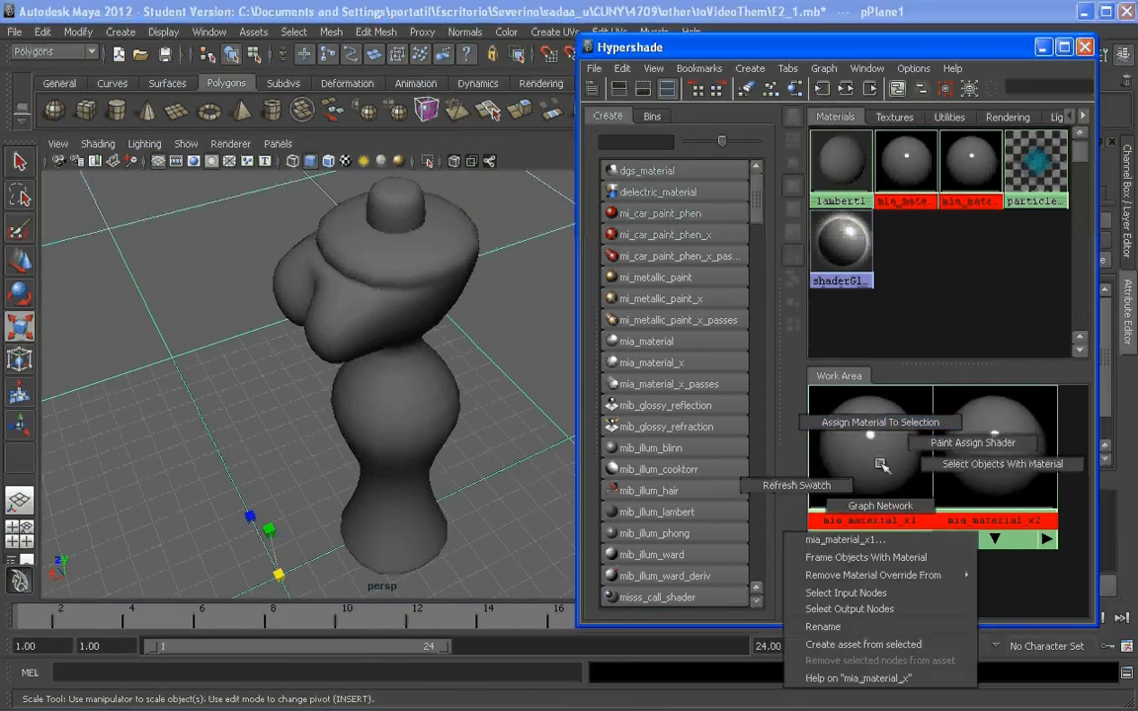
pyautogui.moveTo(881, 464); pyautogui.dragTo(865, 423, button='right')
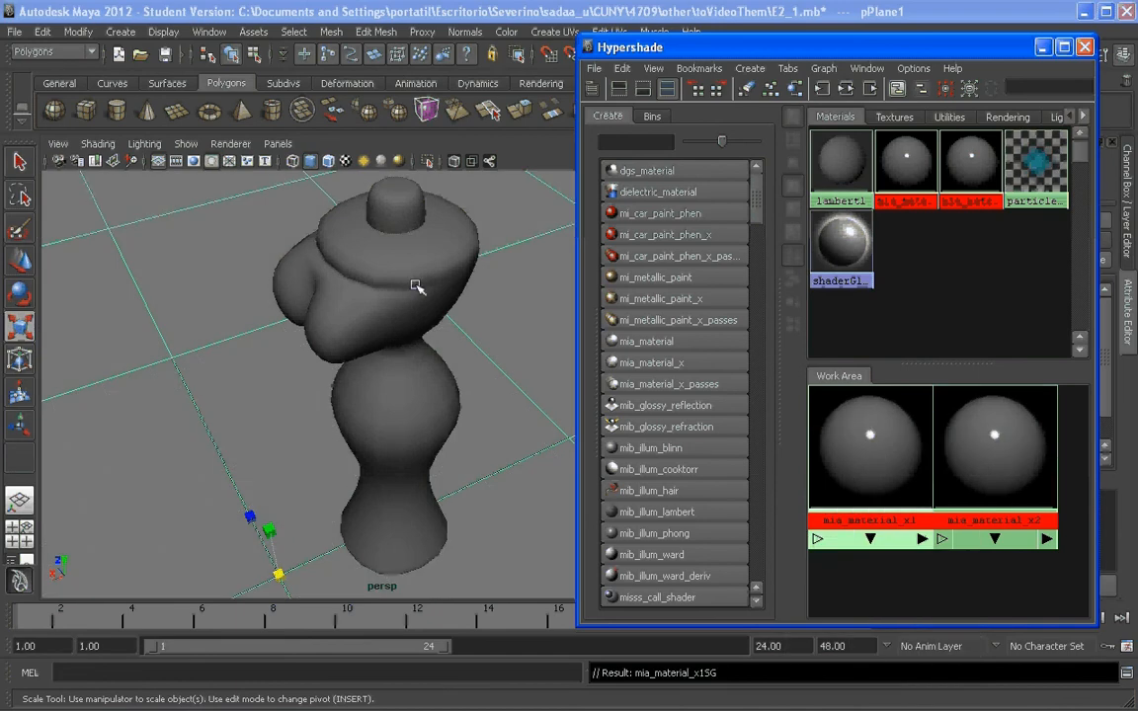
# Assign the mia_material_x2 material to both the torso body and its neck piece
pyautogui.click(380, 271)
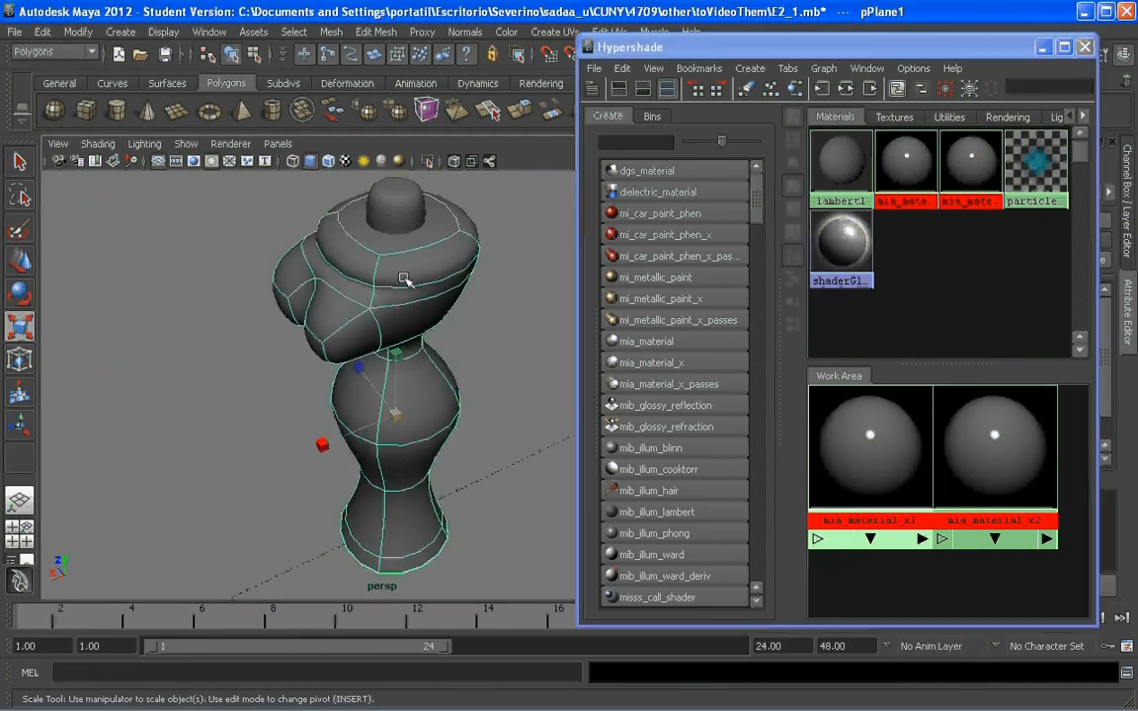
pyautogui.click(404, 200)
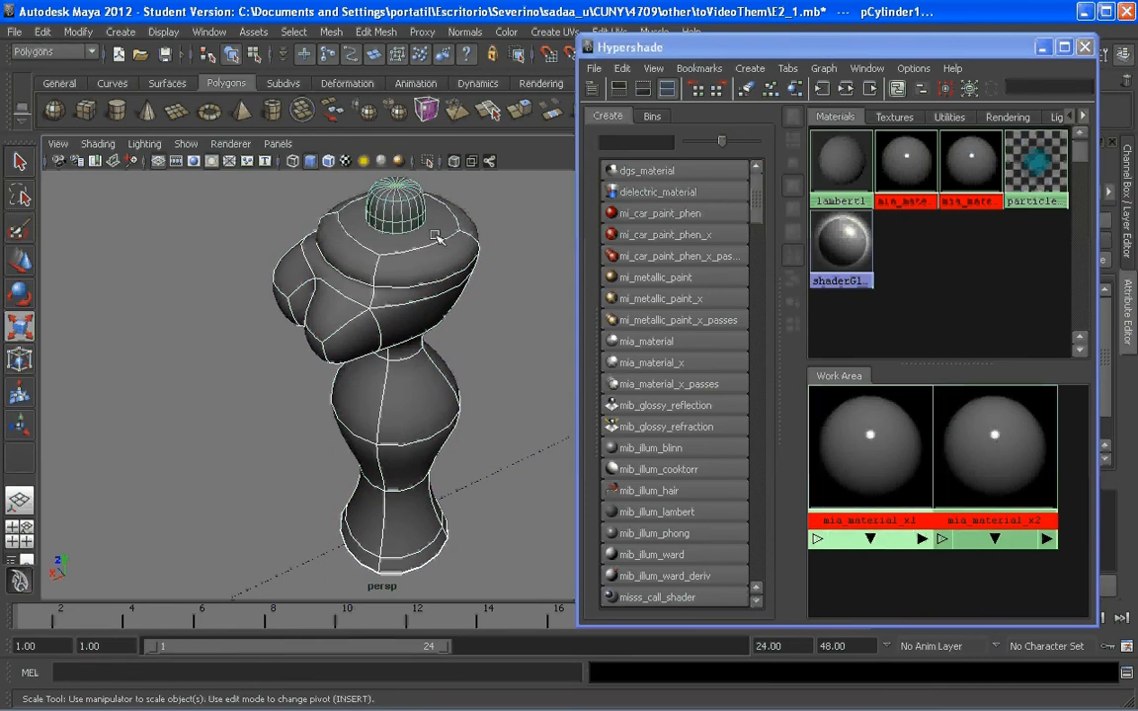
pyautogui.moveTo(925, 450); pyautogui.dragTo(935, 409, button='right')
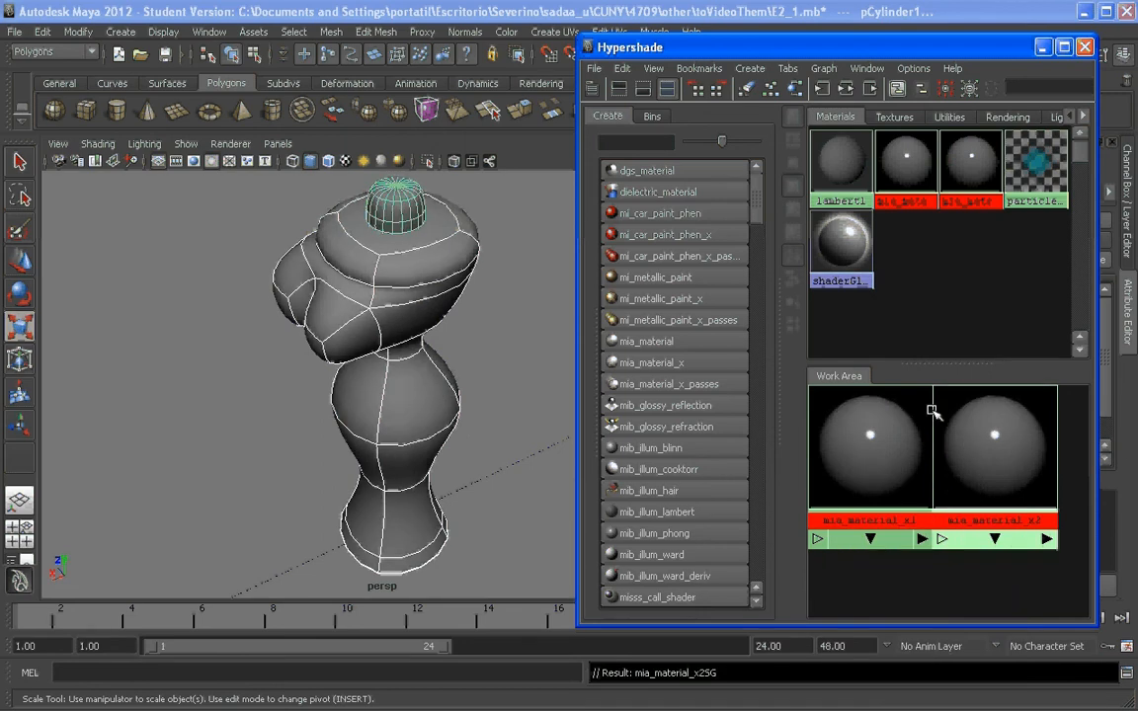
# Change the renderer in the Render Settings from Maya Software to mental ray, then close the settings
pyautogui.moveTo(876, 46); pyautogui.dragTo(319, 38)
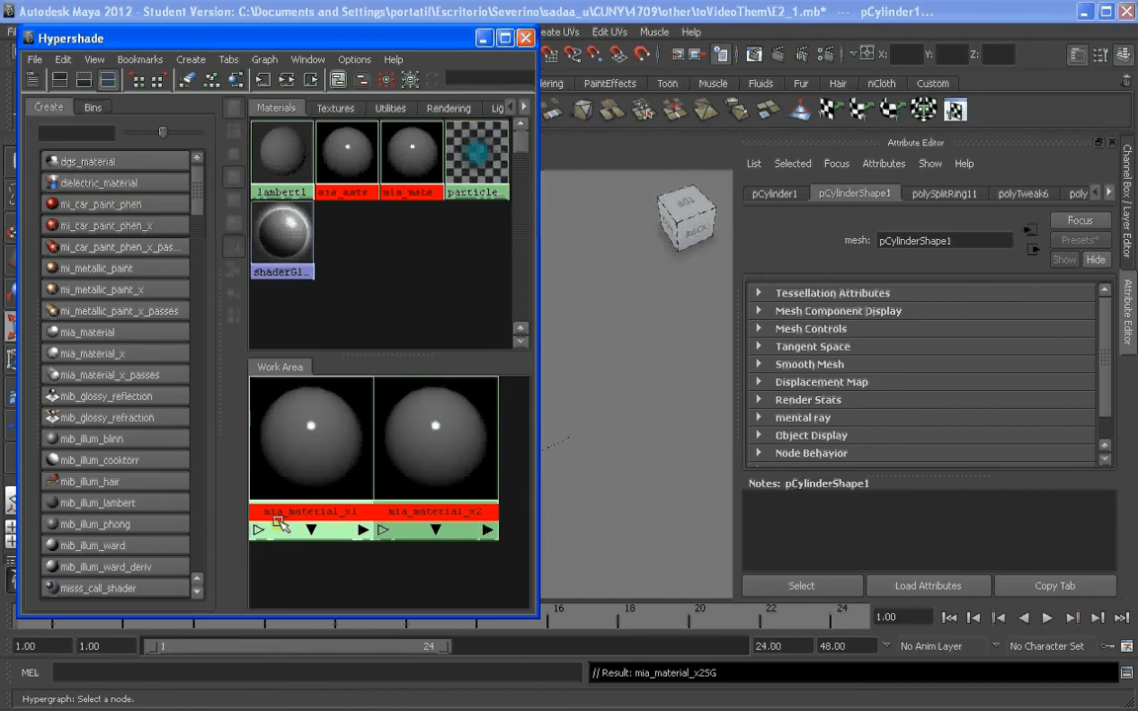
pyautogui.click(457, 516)
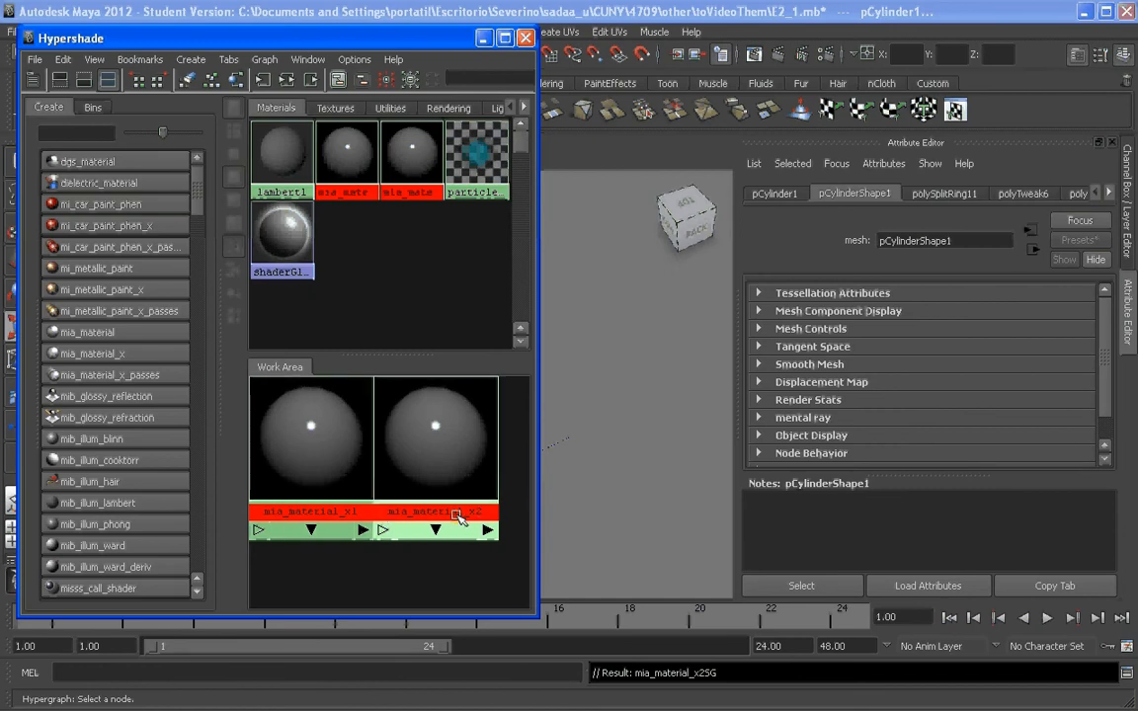
pyautogui.click(825, 57)
pyautogui.moveTo(832, 36); pyautogui.dragTo(889, 13)
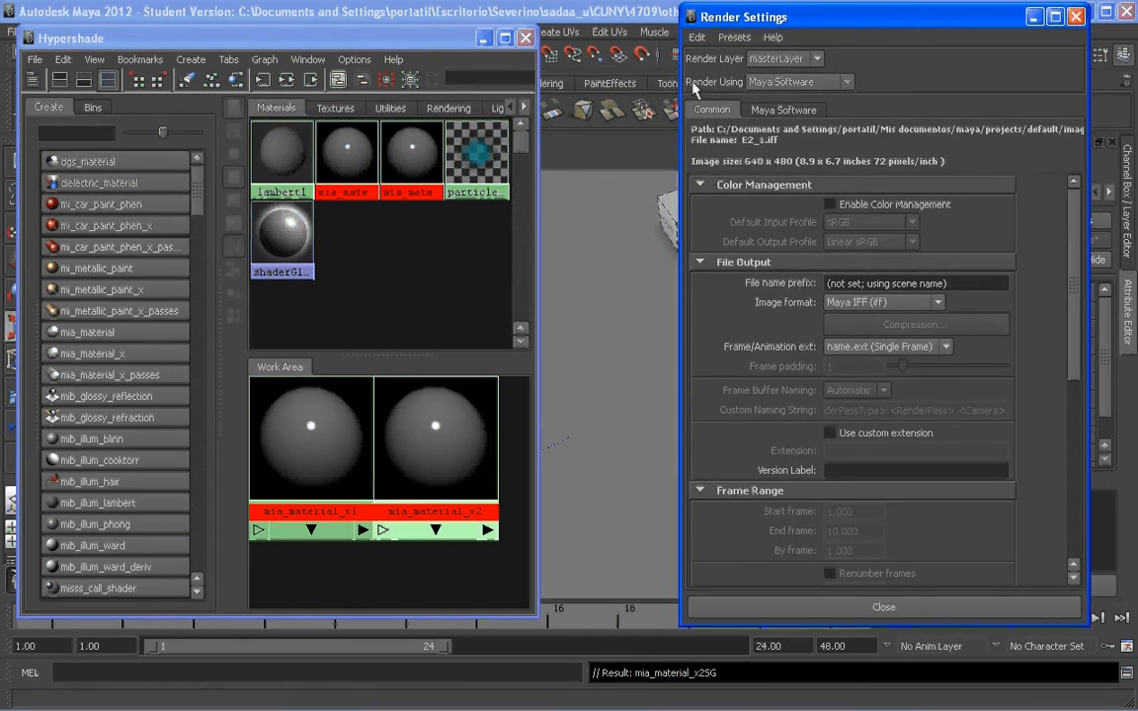
pyautogui.click(785, 81)
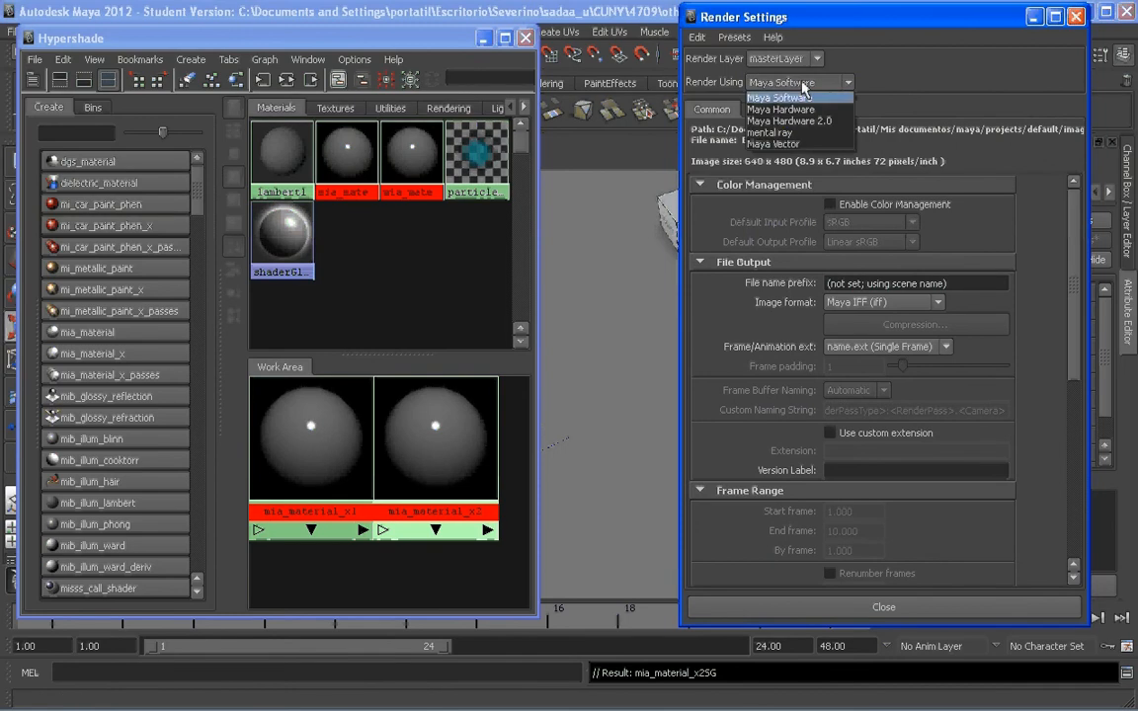
pyautogui.click(775, 133)
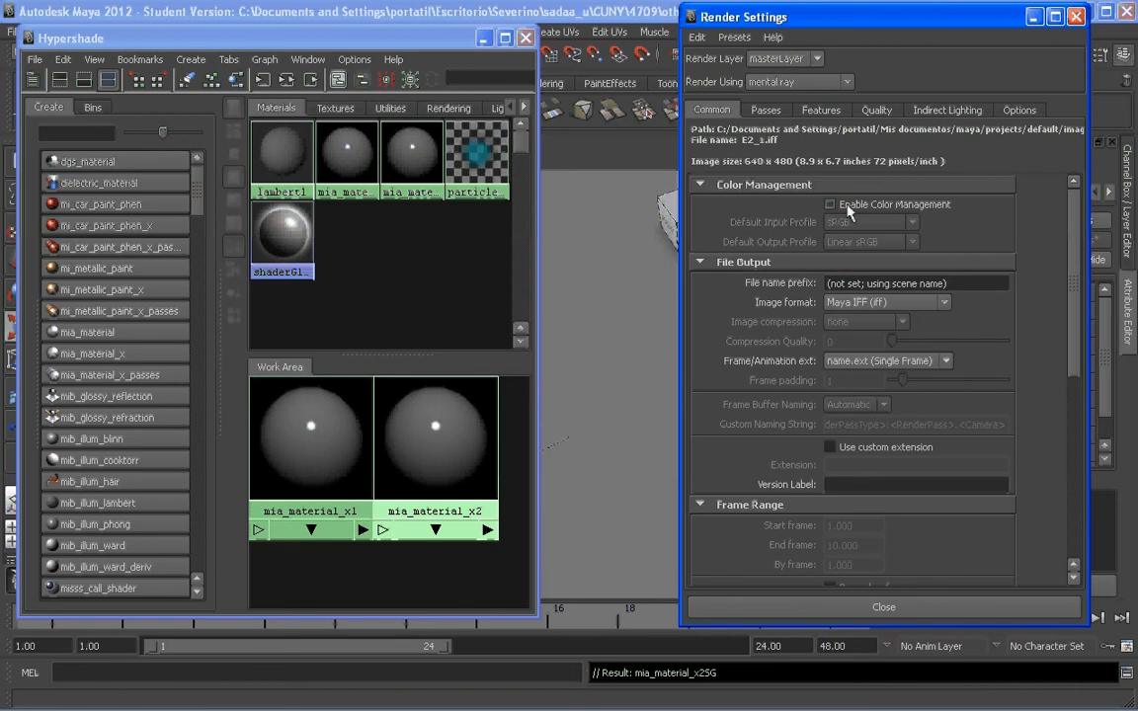
pyautogui.click(1077, 16)
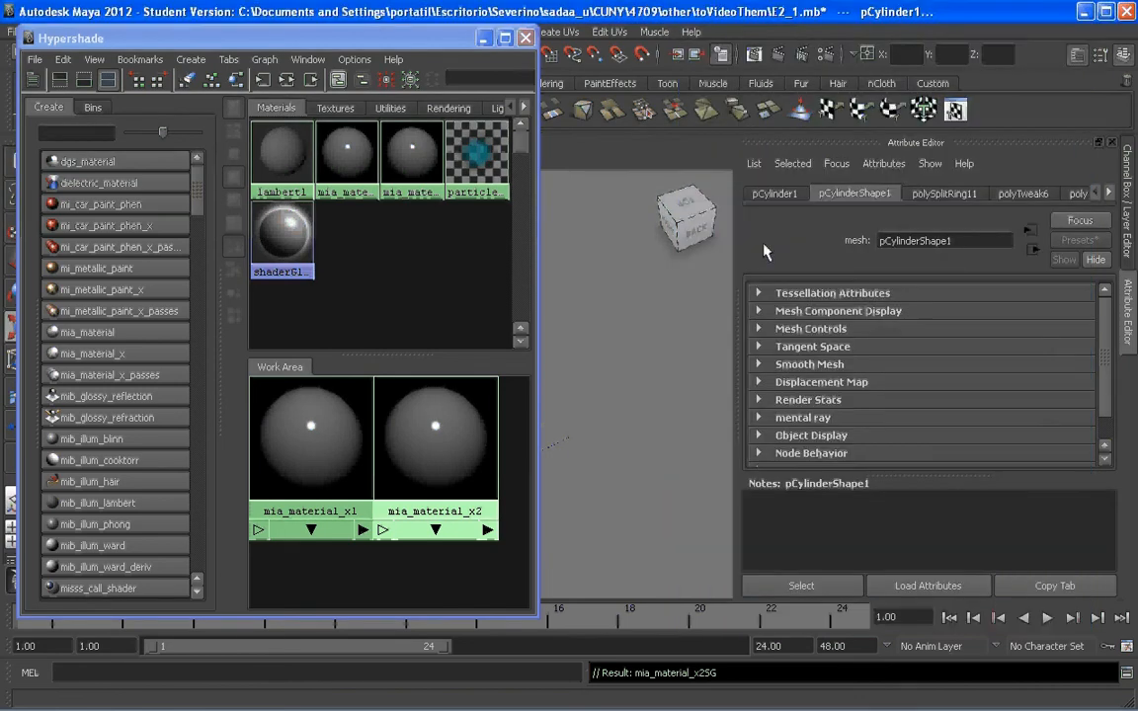
# Rename the floor's mia_material_x1 material as mia_floor_x1
pyautogui.click(306, 440)
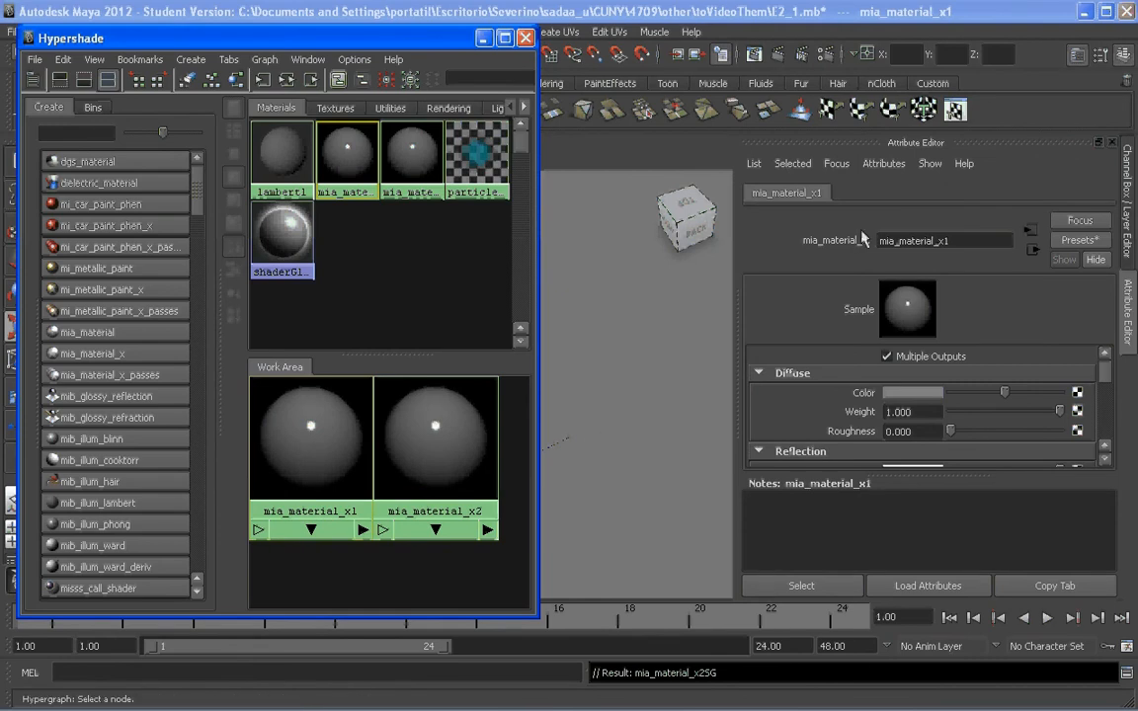
pyautogui.moveTo(935, 240); pyautogui.dragTo(901, 240)
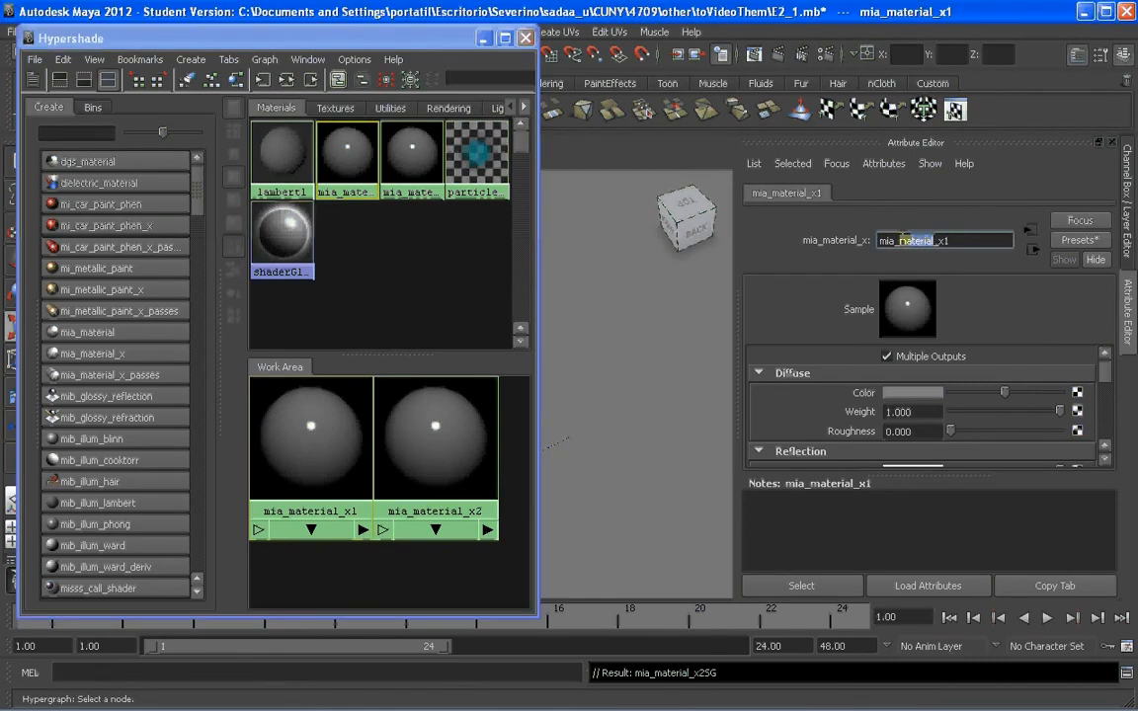
pyautogui.write('floor')
pyautogui.press('Return')
# Rename the torso's mia_material_x2 material as mia_body_x2
pyautogui.click(438, 447)
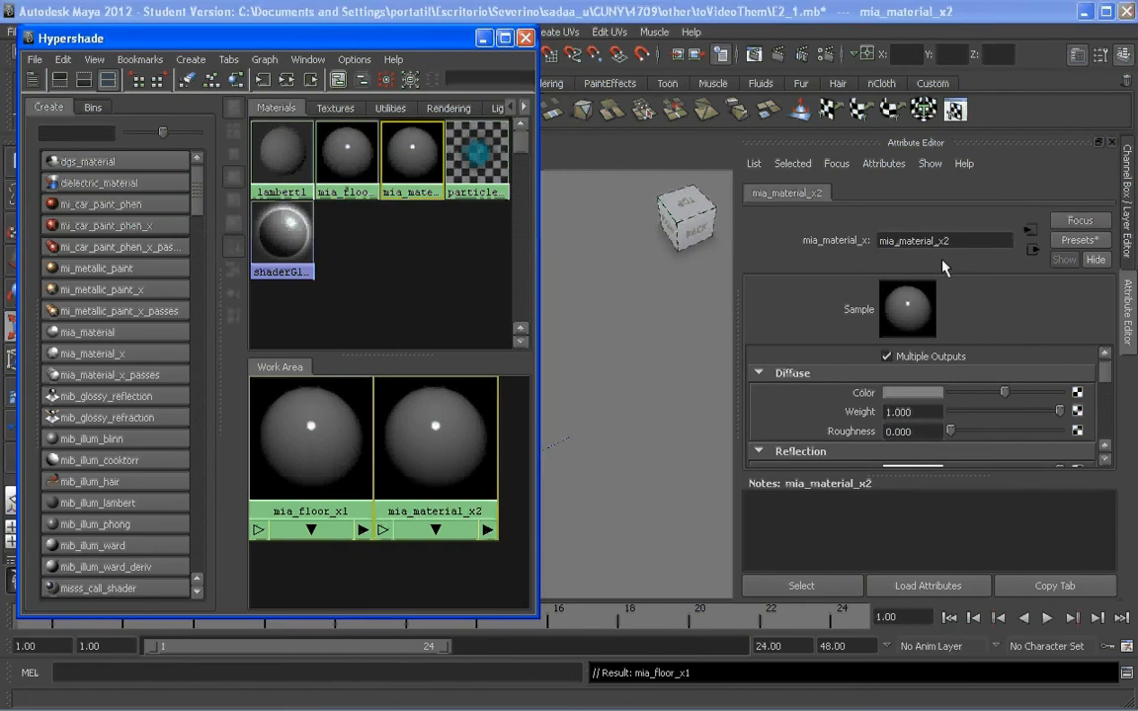
pyautogui.moveTo(934, 240); pyautogui.dragTo(895, 240)
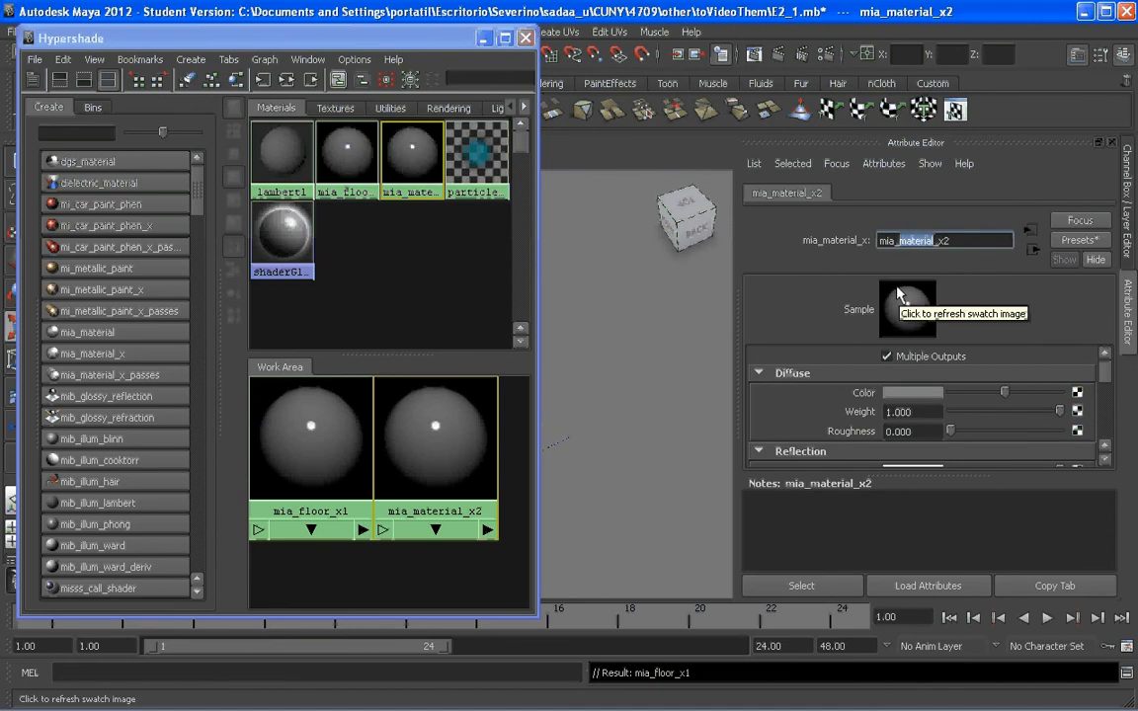
pyautogui.write('body')
pyautogui.press('Return')
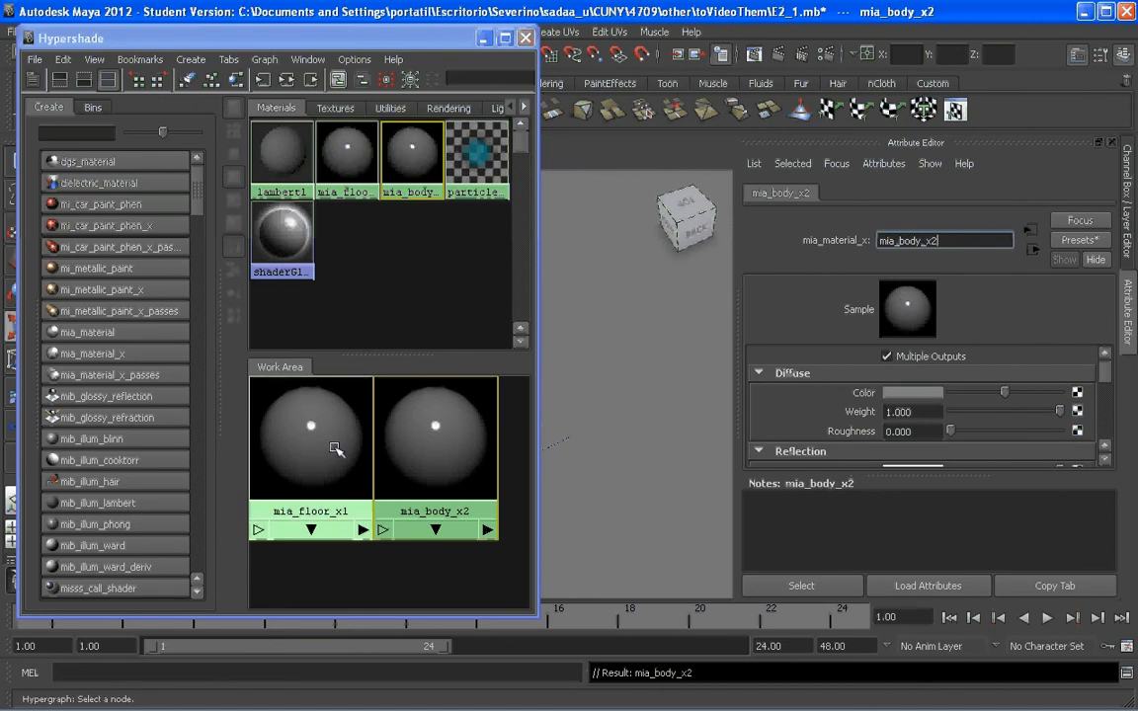
# Replace the mia_floor_x1 material's settings with the GlossyPlastic preset
pyautogui.click(329, 447)
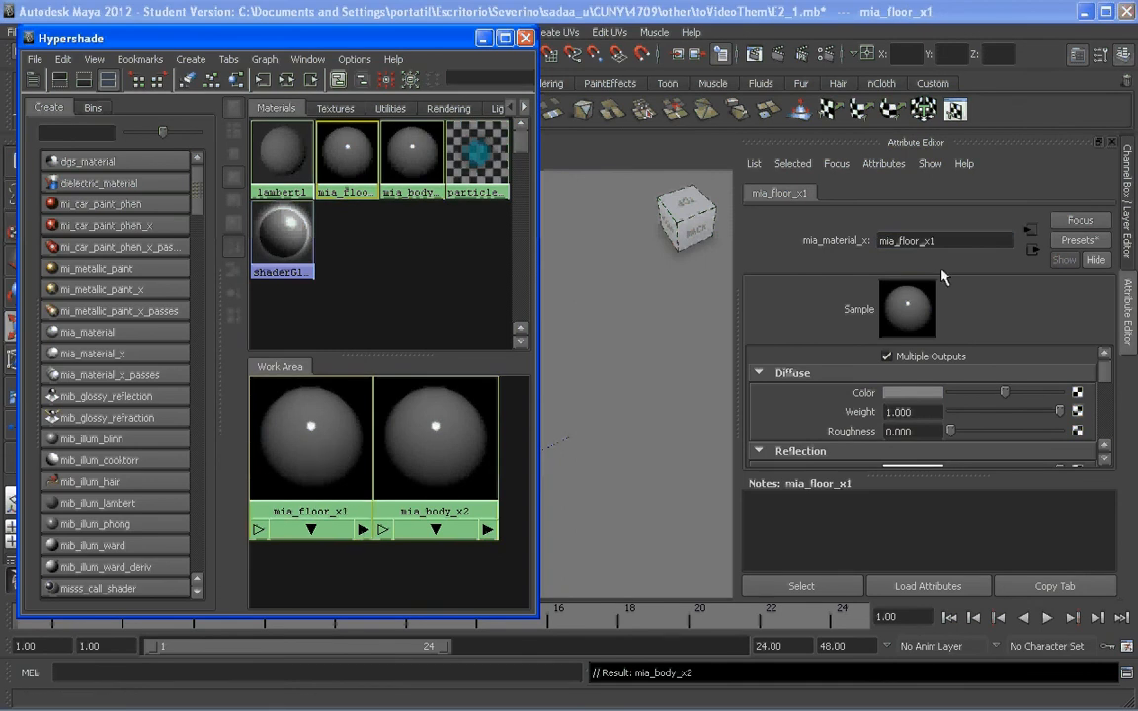
pyautogui.click(1074, 240)
pyautogui.click(995, 434)
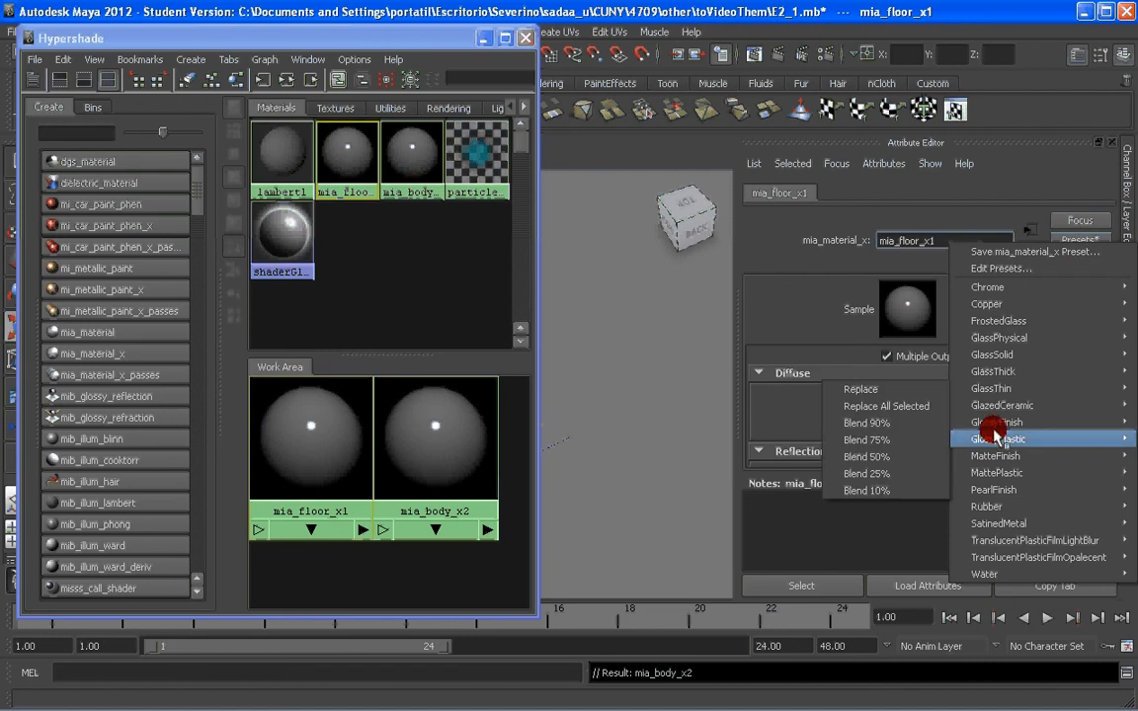
pyautogui.click(1007, 473)
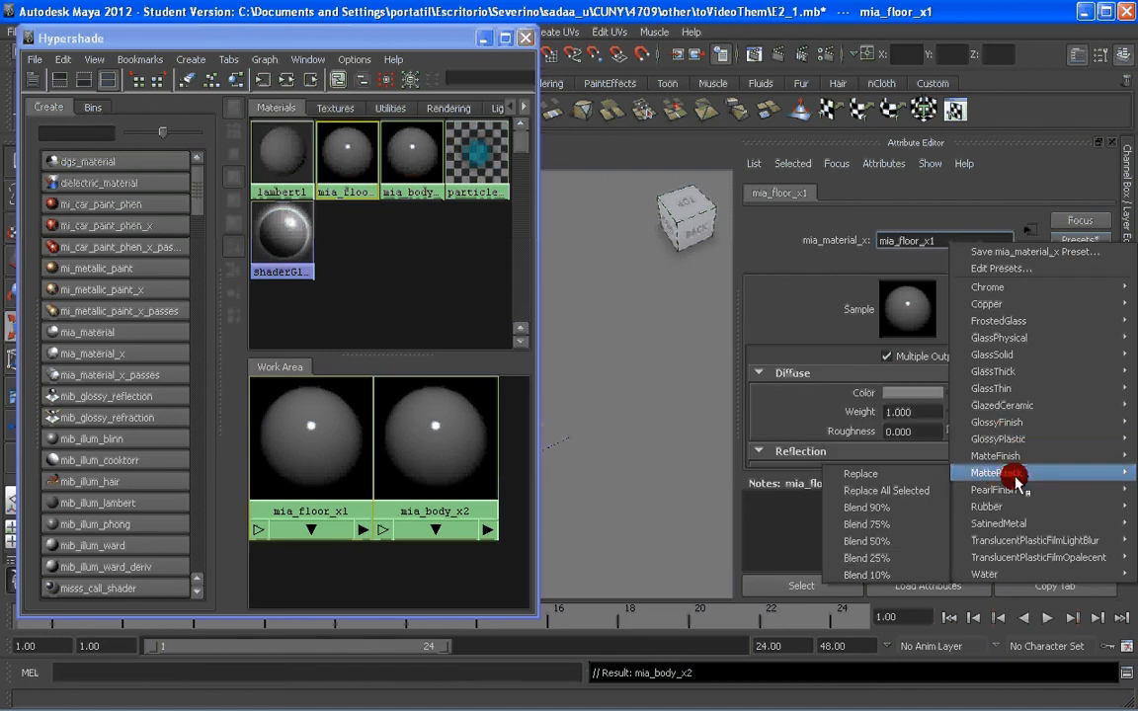
pyautogui.click(1007, 439)
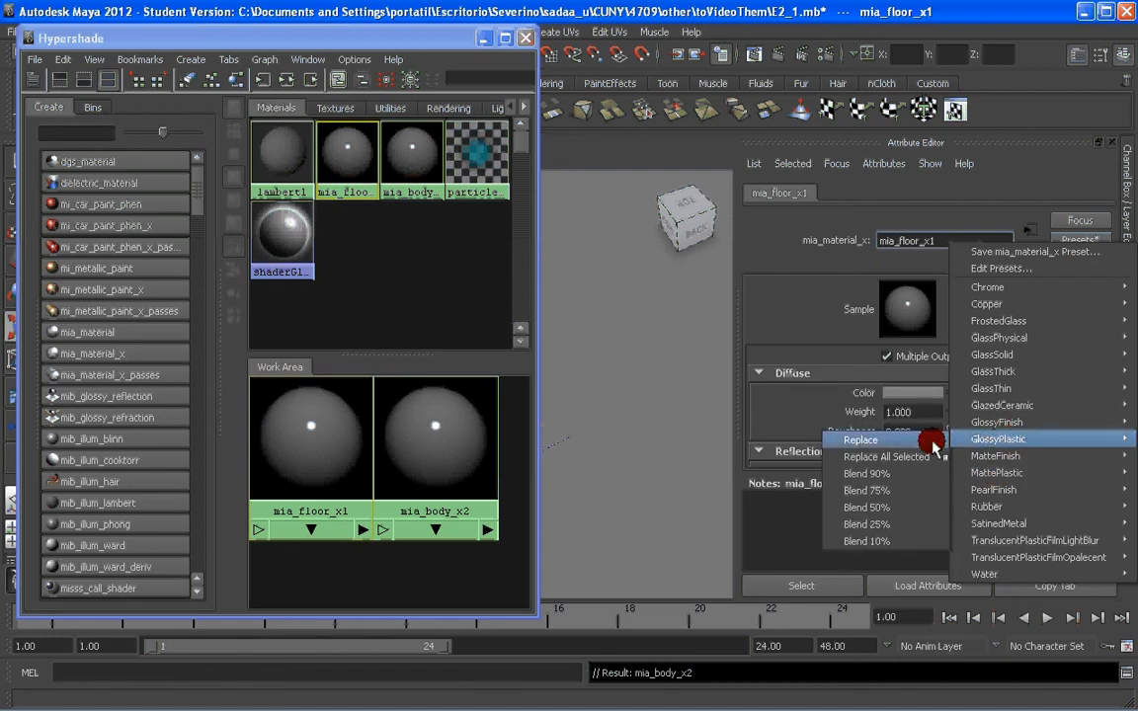
pyautogui.click(901, 442)
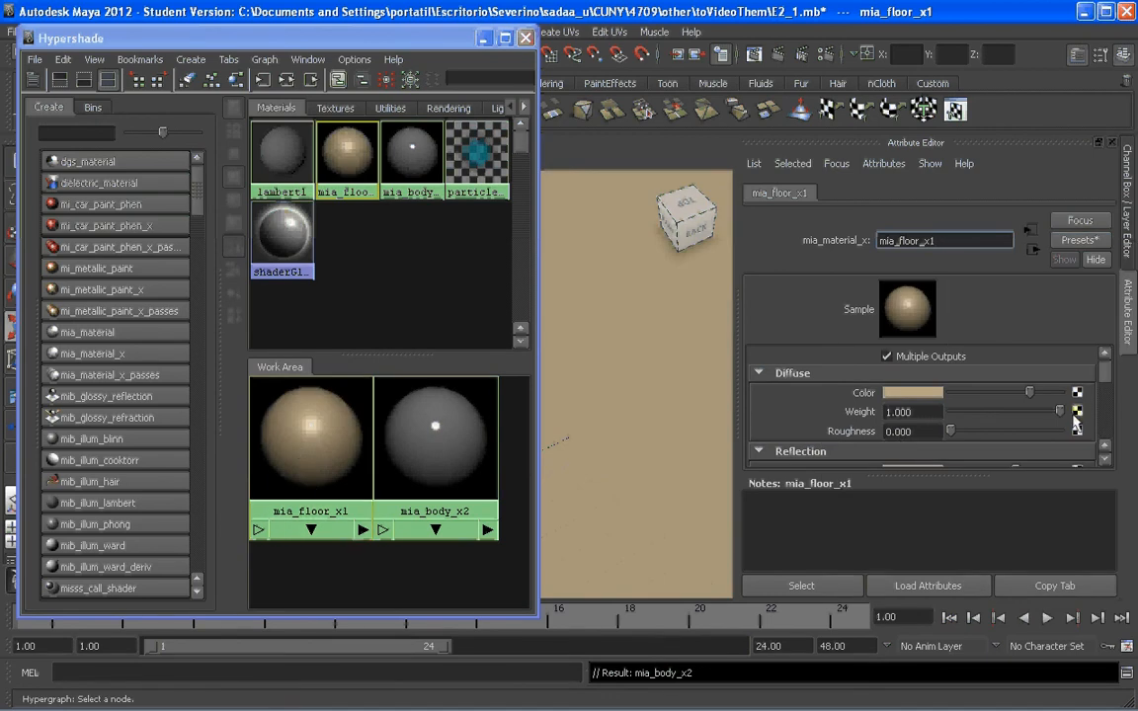
# Change the floor material's diffuse color to a neutral light grey from the color swatches
pyautogui.moveTo(1050, 475); pyautogui.dragTo(1052, 554)
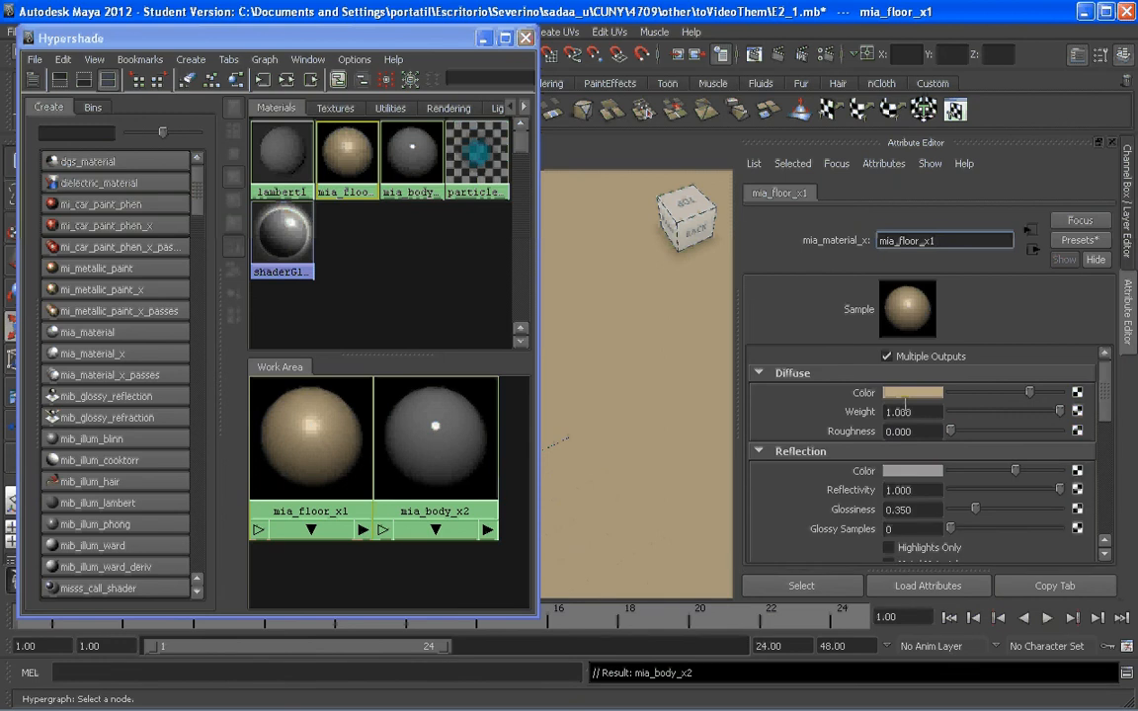
pyautogui.click(913, 394)
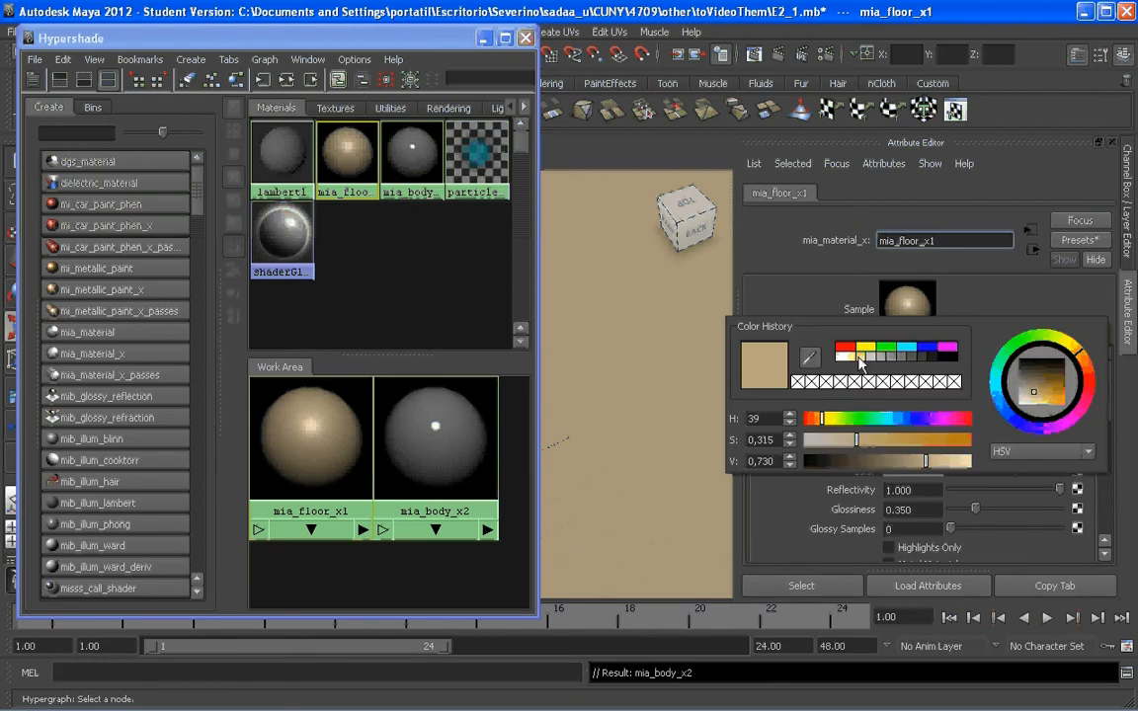
pyautogui.click(872, 360)
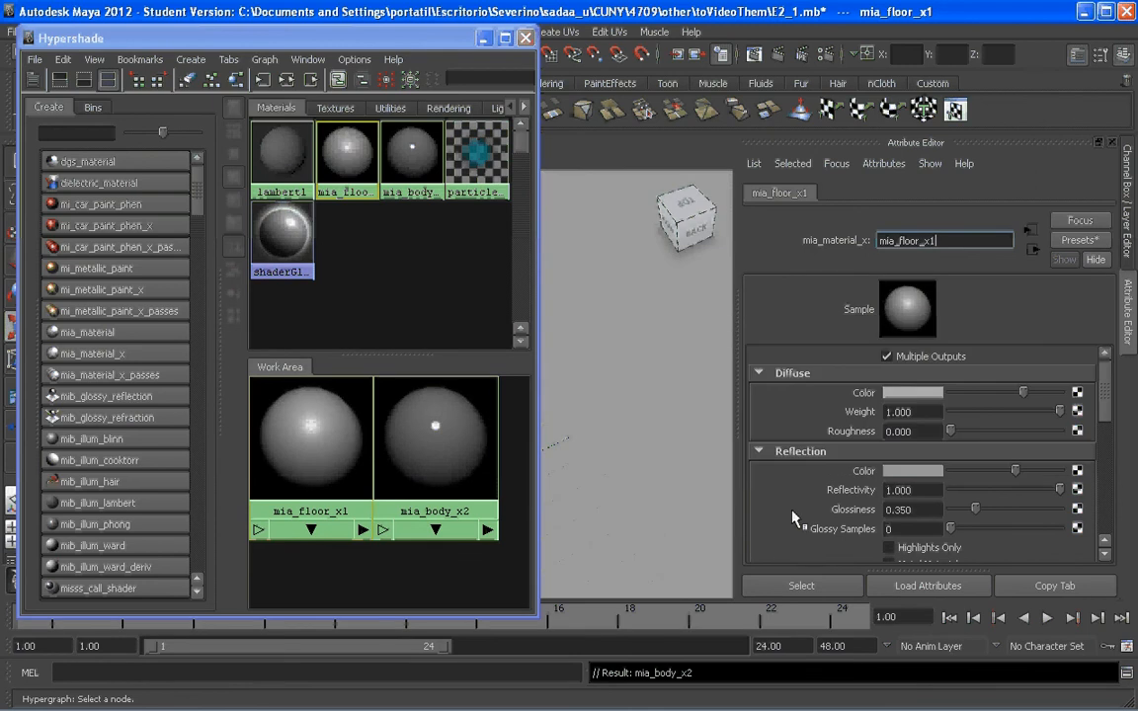
# Replace the mia_body_x2 material's settings with the MatteFinish preset and brighten its diffuse color to light grey
pyautogui.click(432, 426)
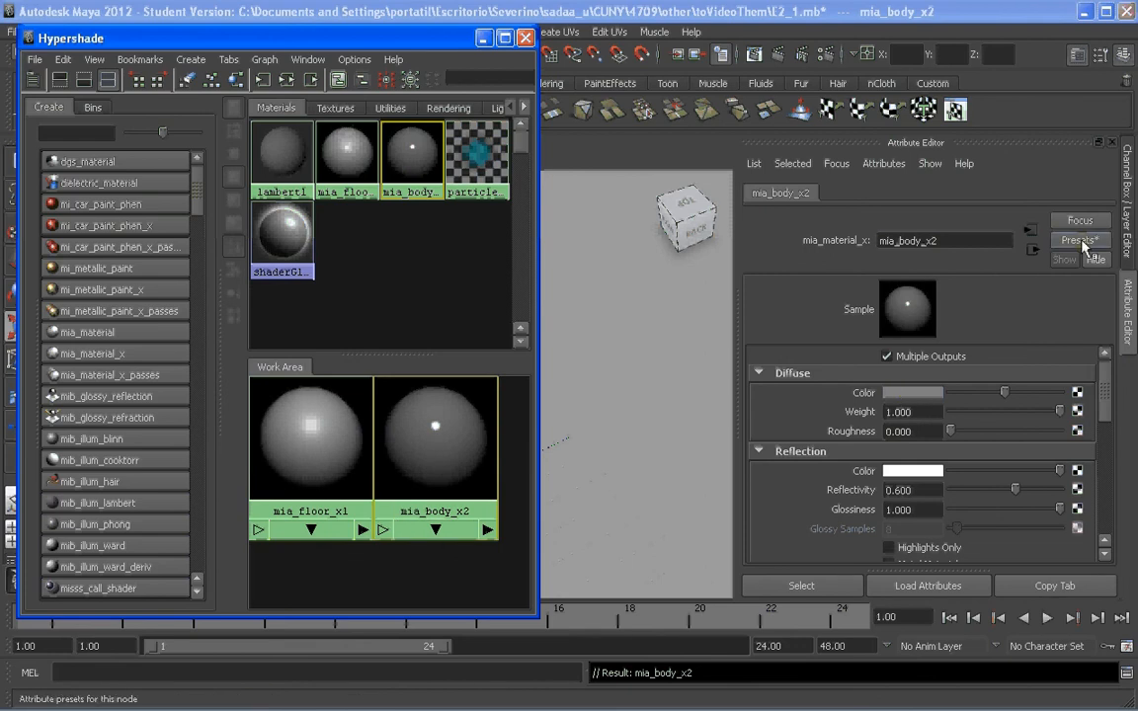
pyautogui.moveTo(1086, 247); pyautogui.dragTo(878, 460)
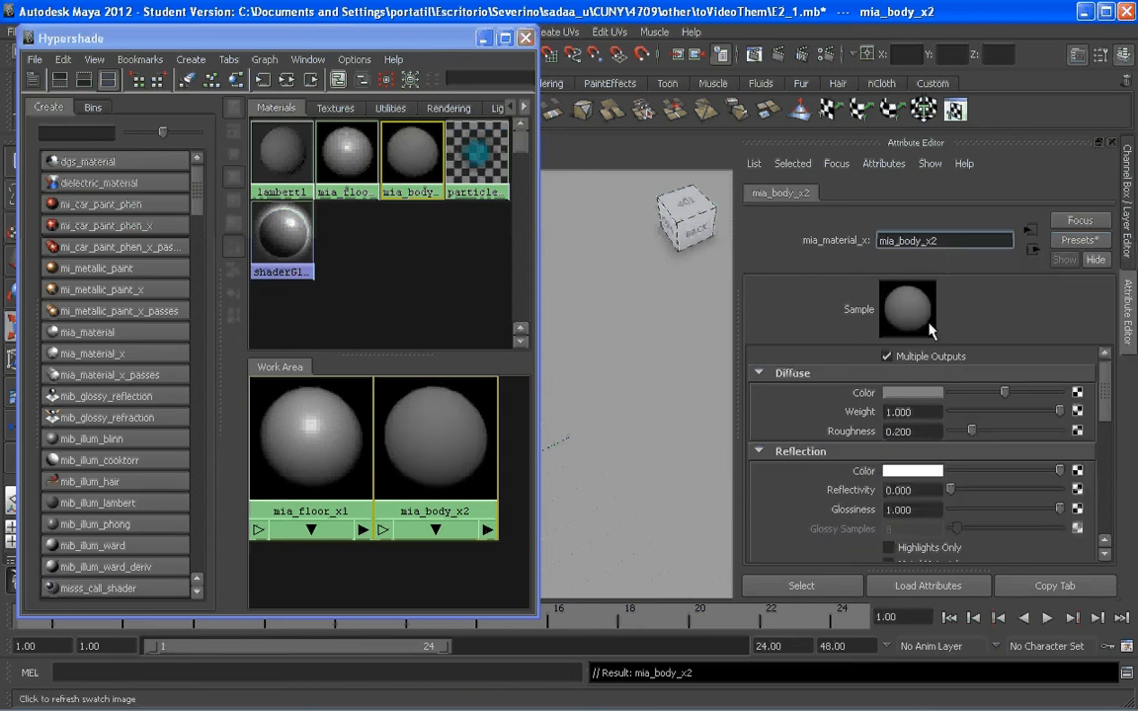
pyautogui.click(926, 394)
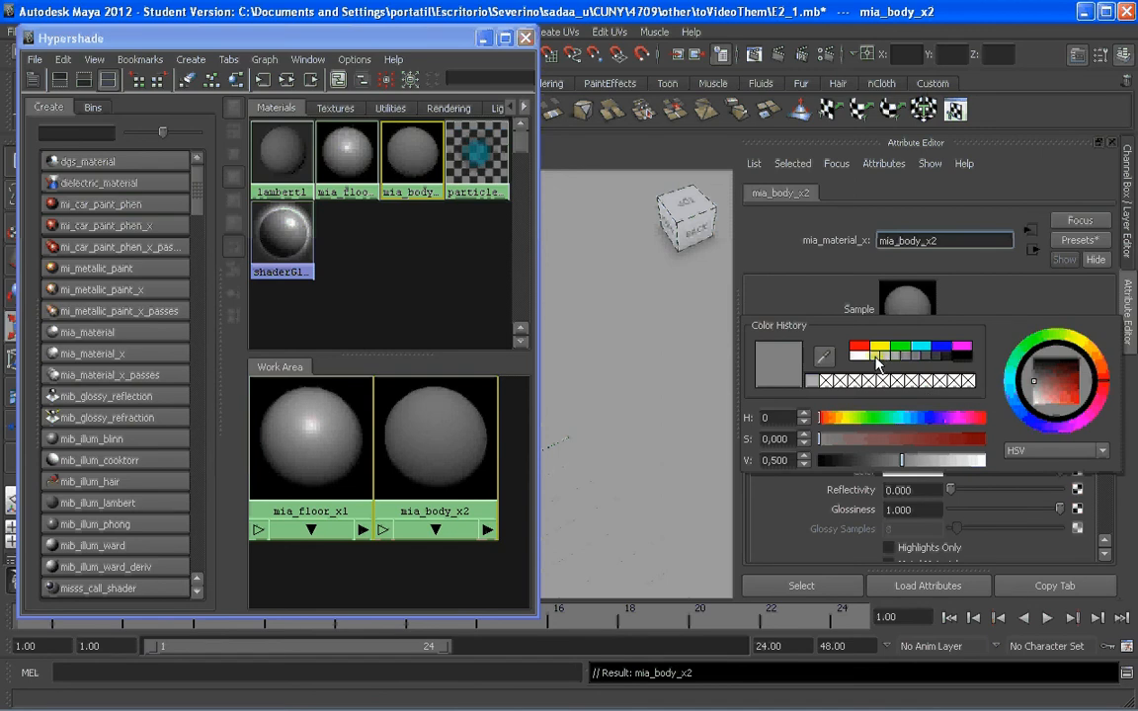
pyautogui.moveTo(901, 460); pyautogui.dragTo(939, 475)
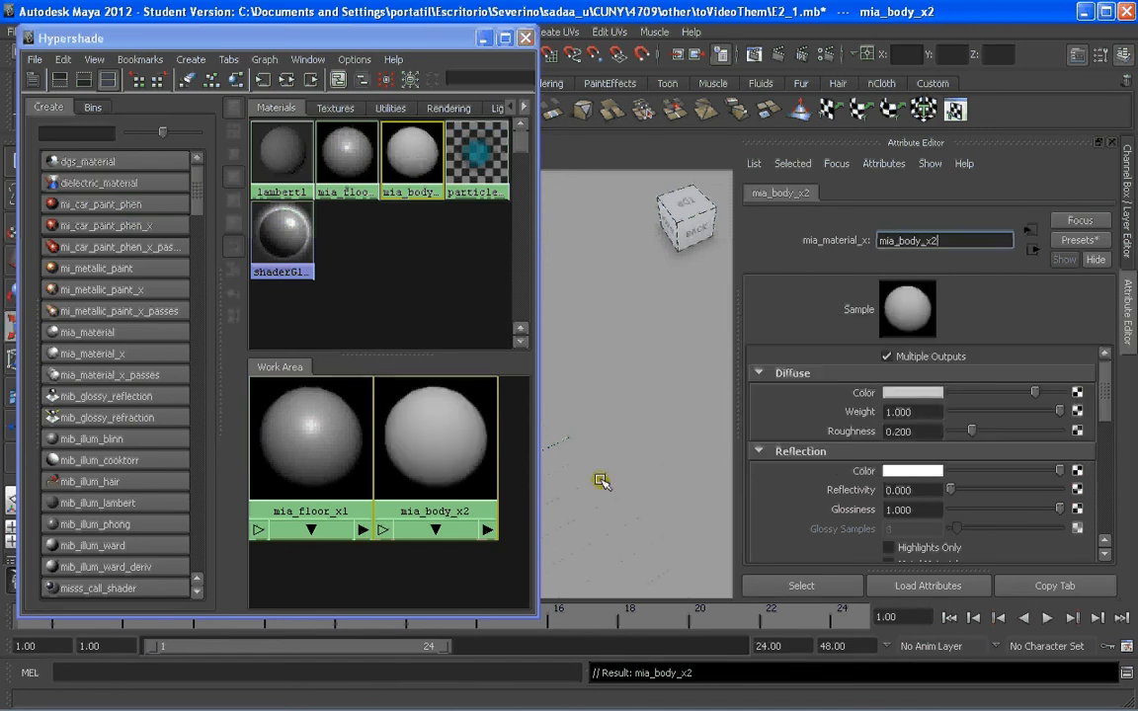
# Check the attributes of the floor and body materials and close the Hypershade
pyautogui.click(312, 434)
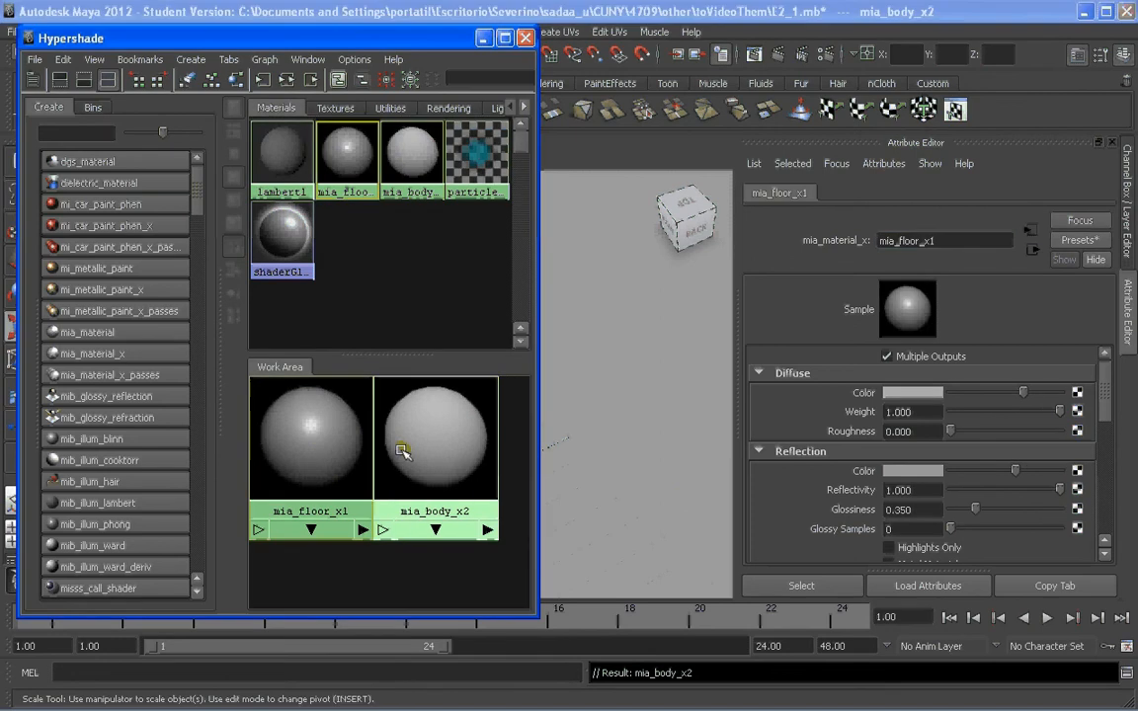
pyautogui.click(403, 450)
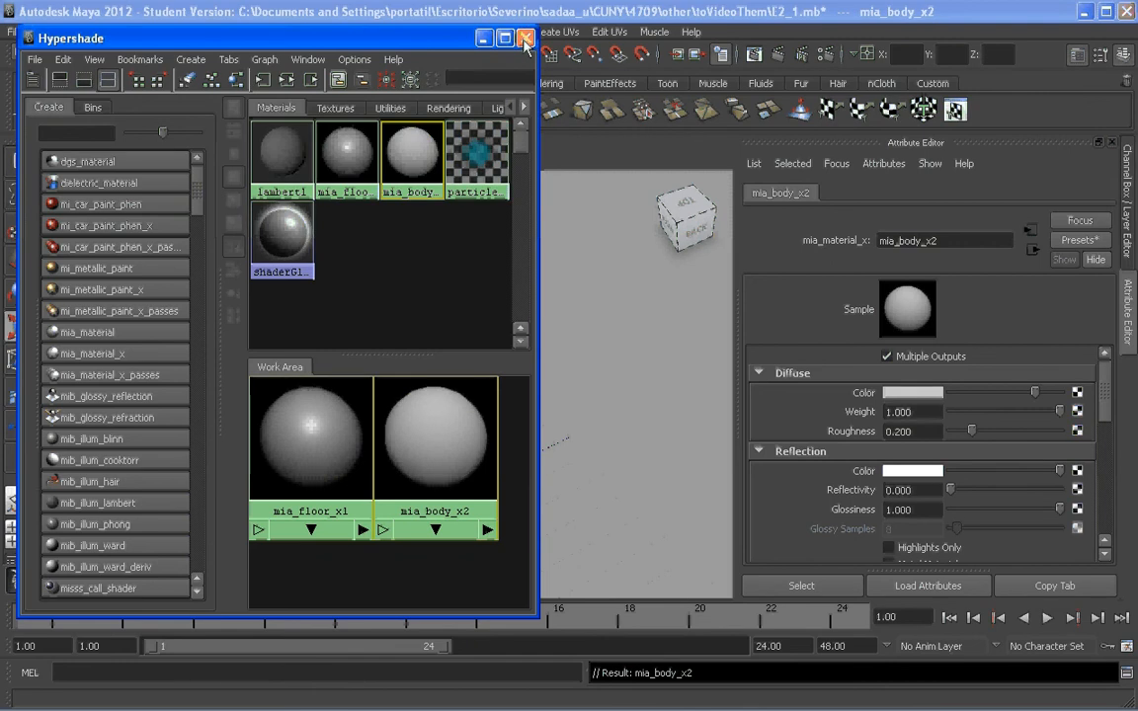
pyautogui.click(546, 310)
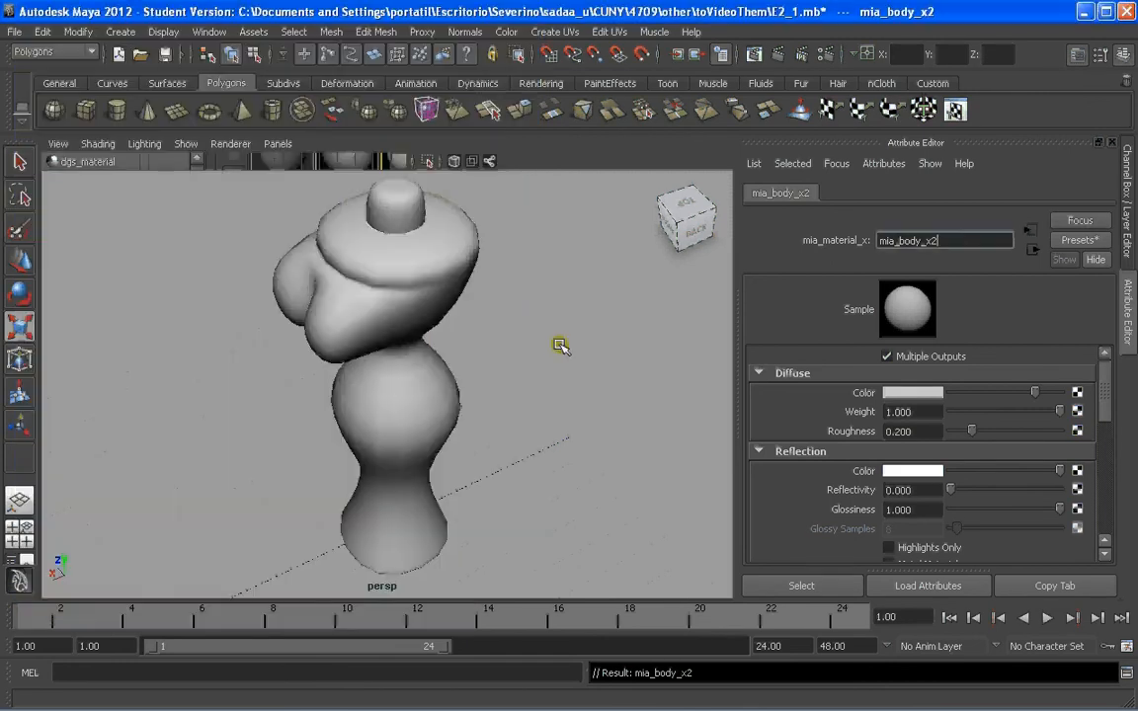
pyautogui.scroll(-5, 406, 356)
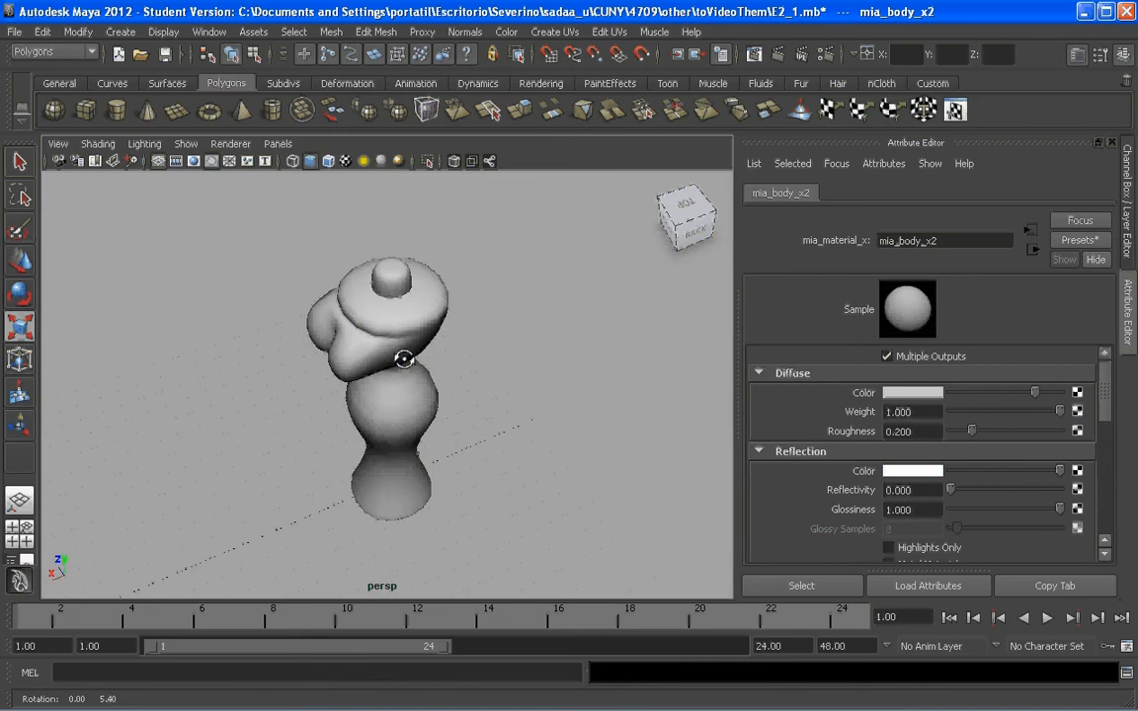
# Set the render image size preset to HD 720 in the Render Settings
pyautogui.click(823, 55)
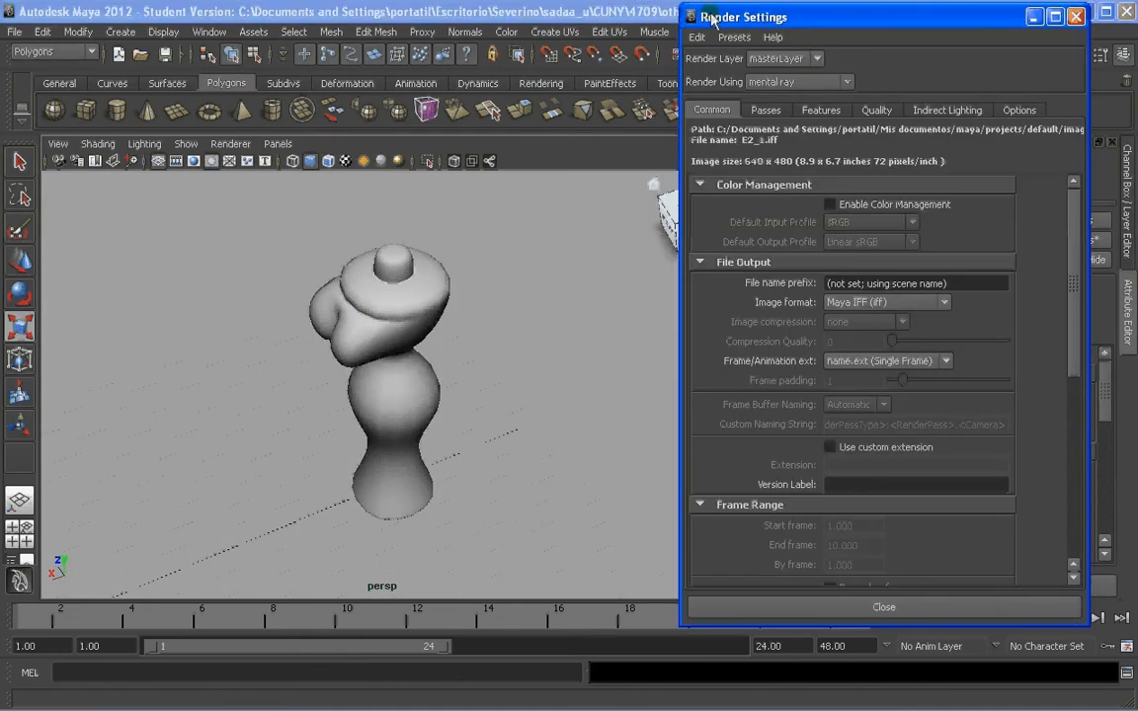
pyautogui.moveTo(800, 17); pyautogui.dragTo(802, 106)
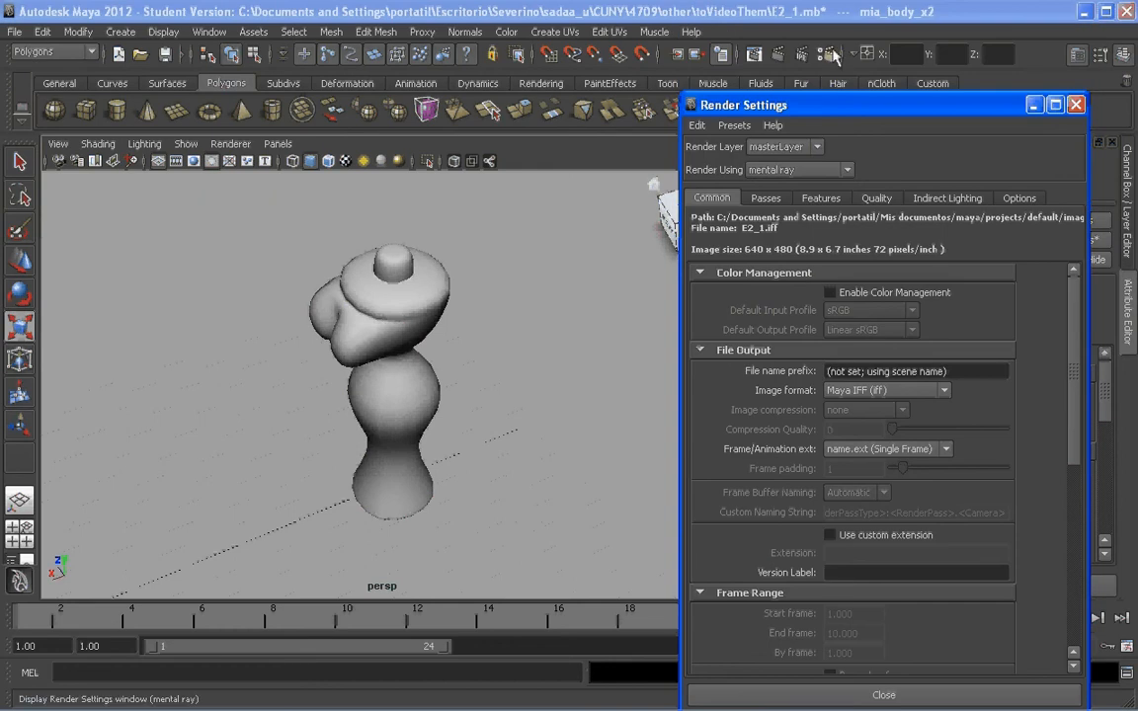
pyautogui.moveTo(834, 56); pyautogui.dragTo(844, 30)
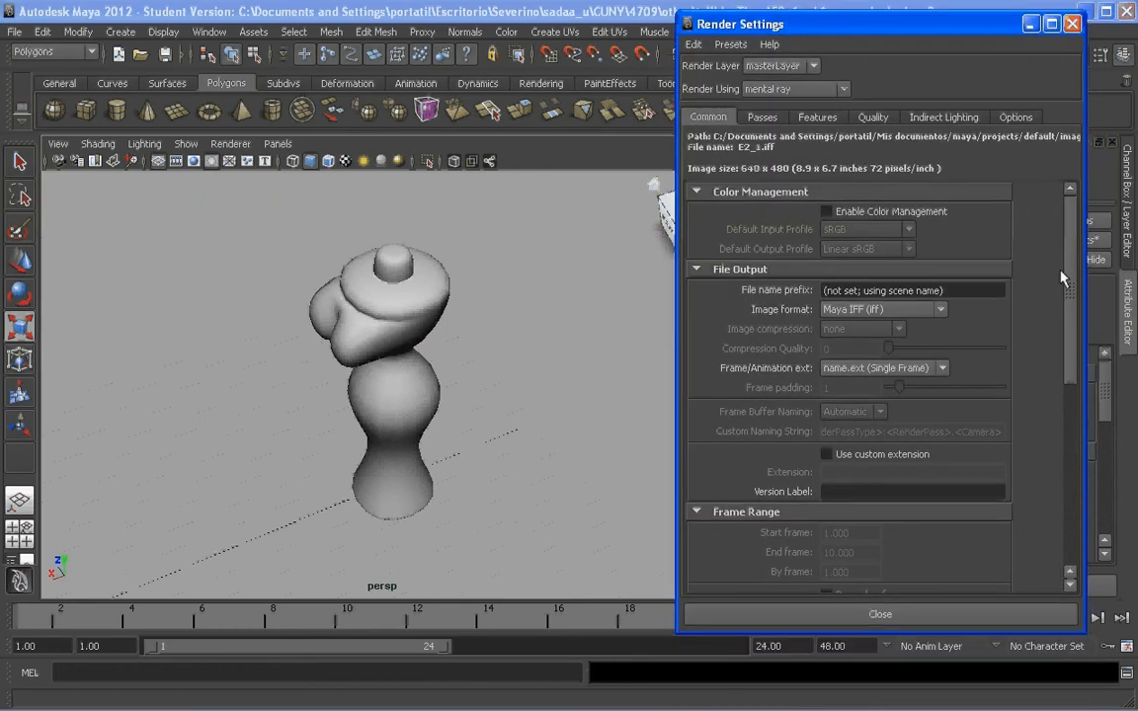
pyautogui.moveTo(1069, 283); pyautogui.dragTo(1072, 411)
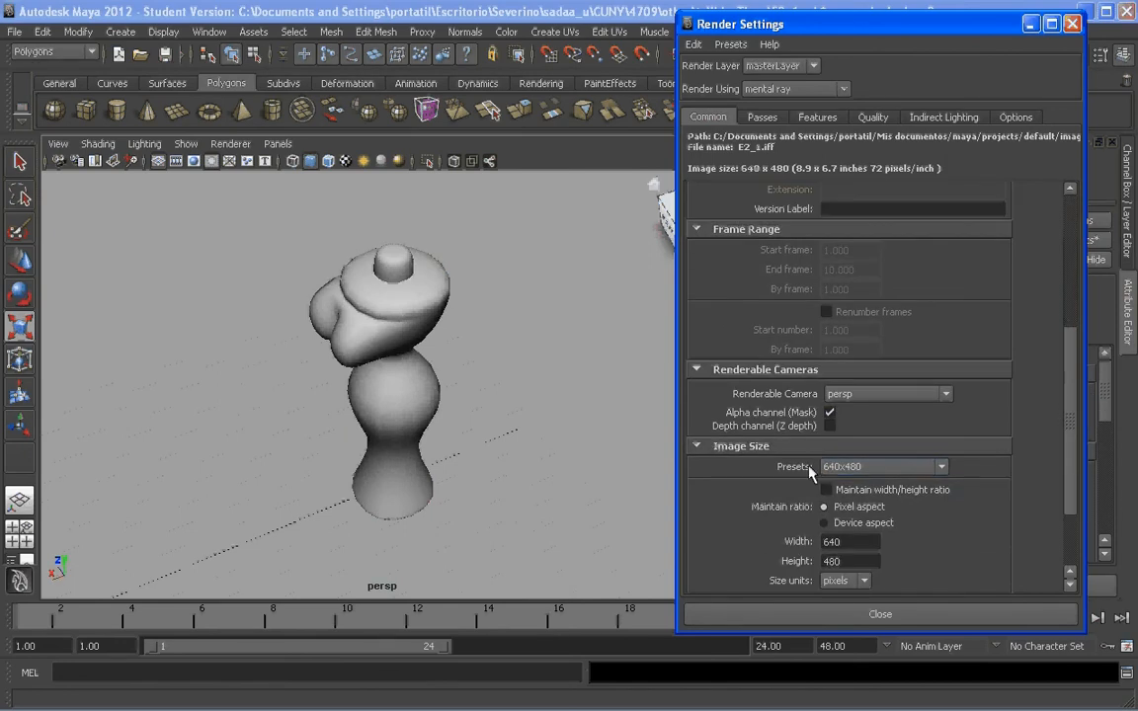
pyautogui.click(941, 467)
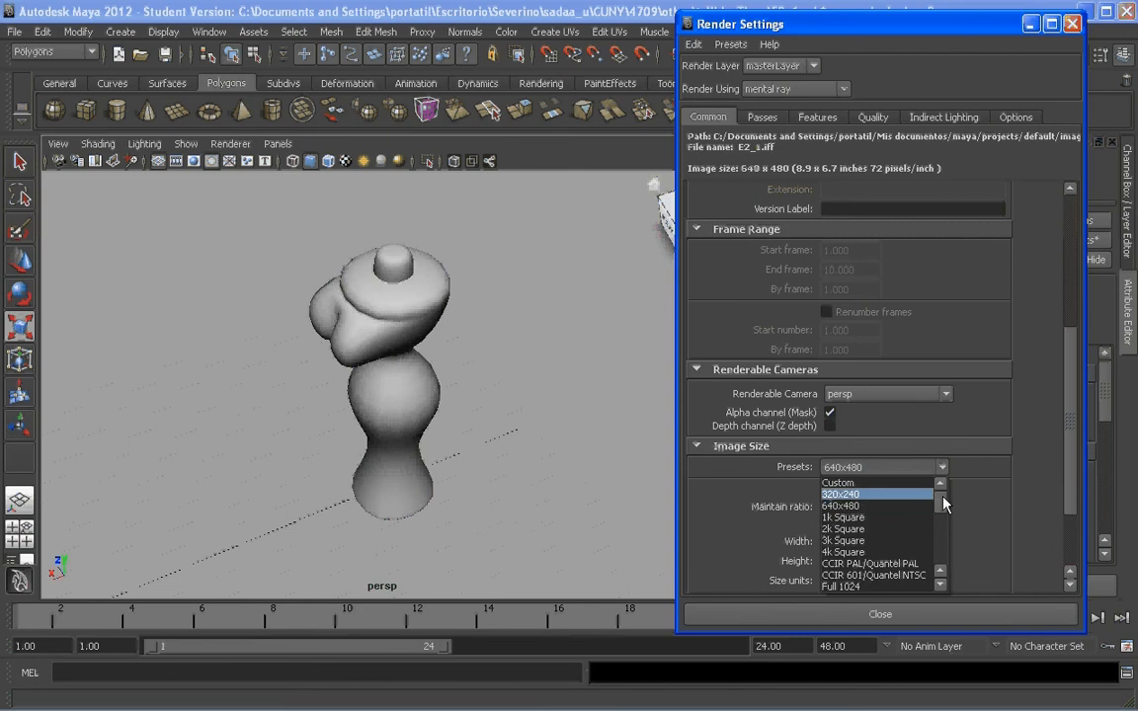
pyautogui.moveTo(943, 504); pyautogui.dragTo(939, 525)
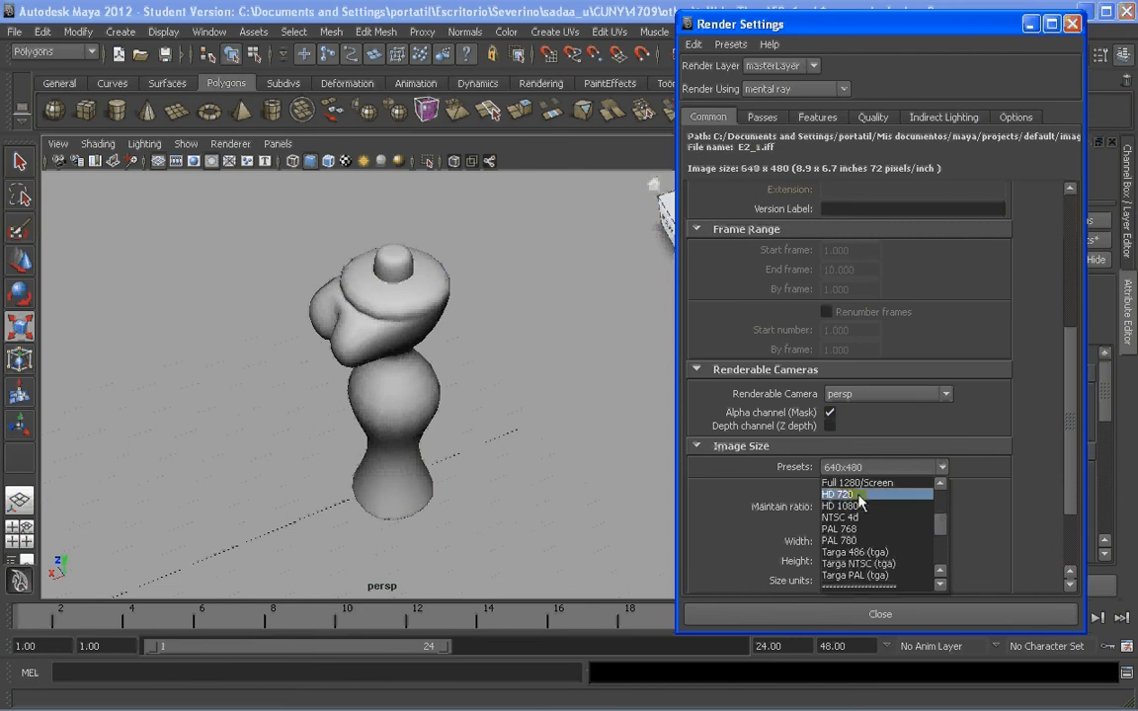
pyautogui.click(855, 494)
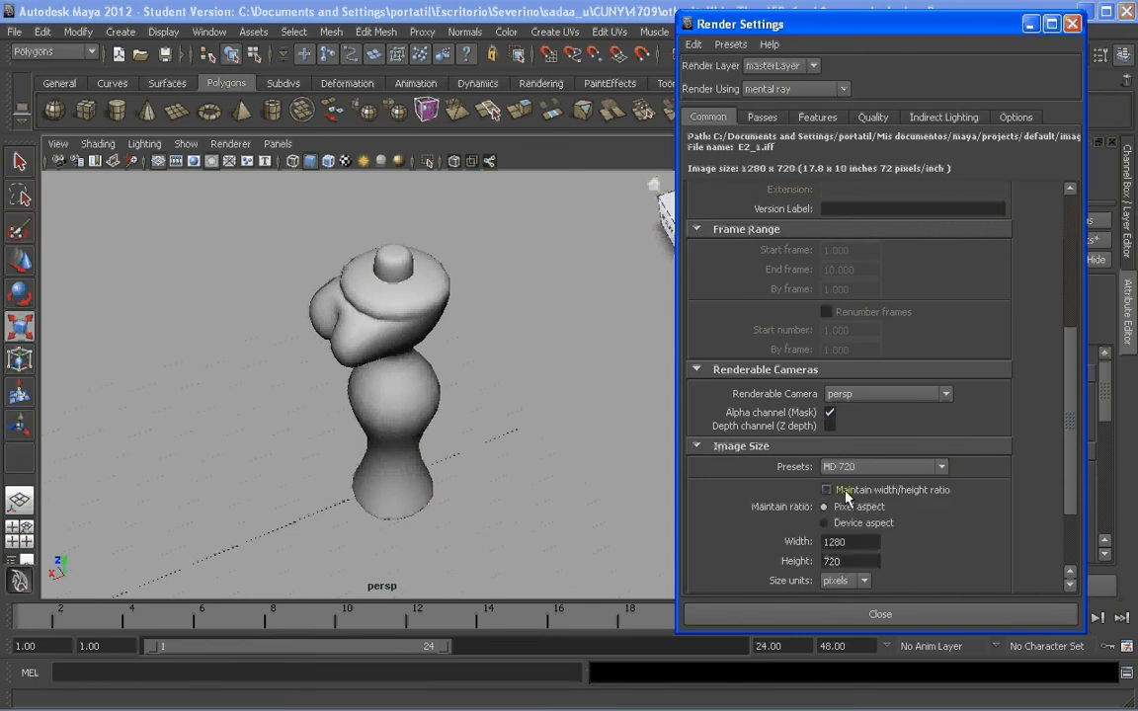
# Set the mental ray quality preset to Production and look through the resulting sampling, filtering and shadow options
pyautogui.click(924, 119)
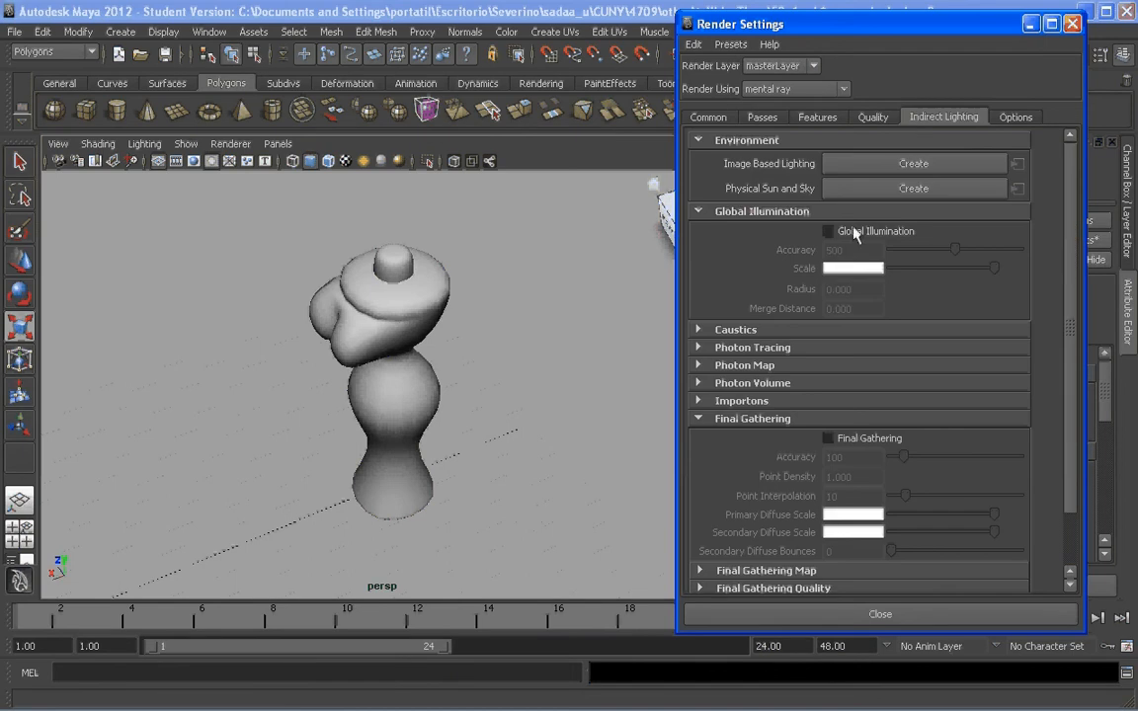
pyautogui.click(884, 119)
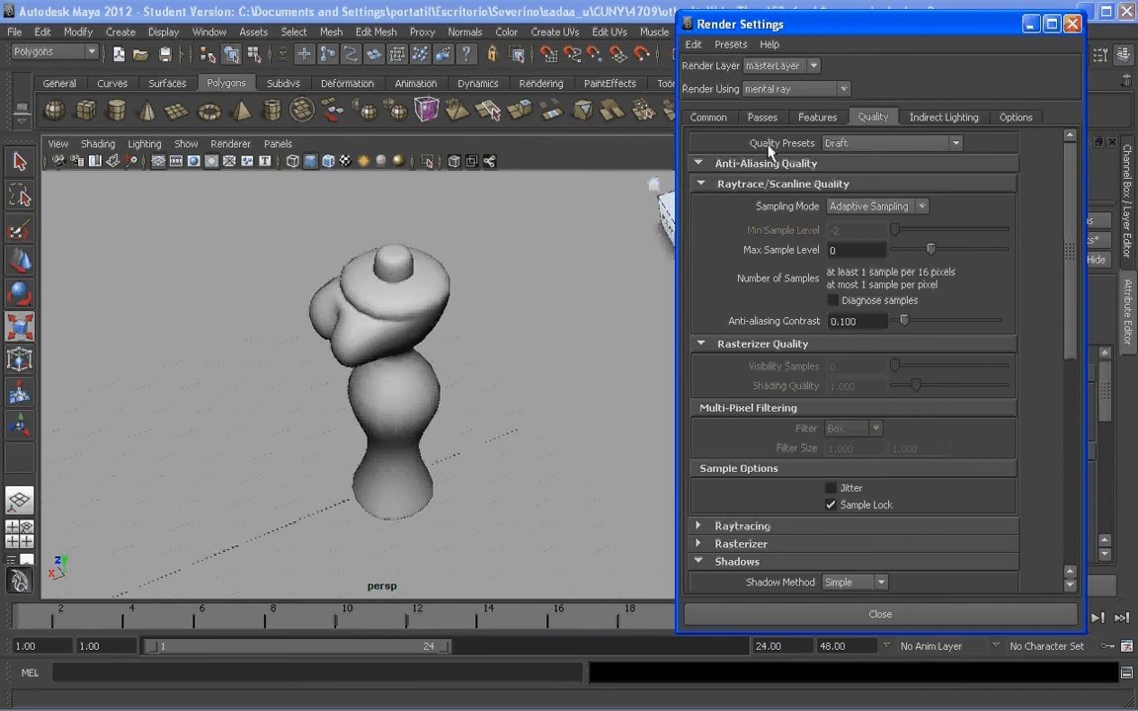
pyautogui.click(880, 145)
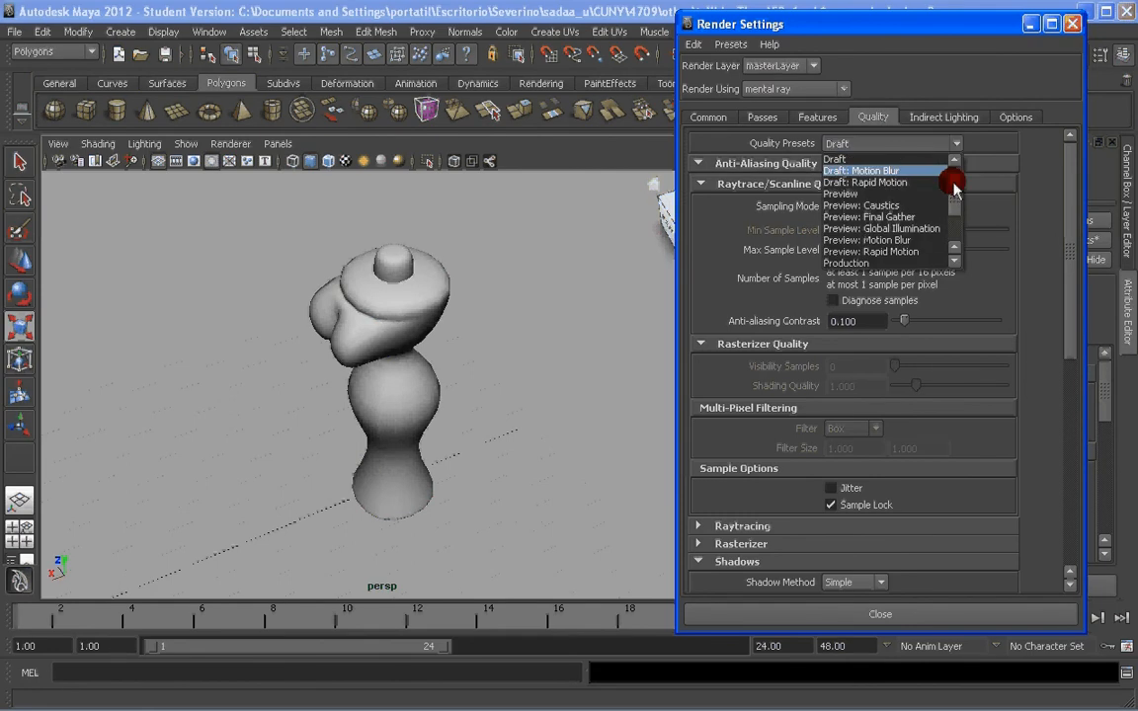
pyautogui.moveTo(950, 187); pyautogui.dragTo(954, 198)
pyautogui.click(875, 240)
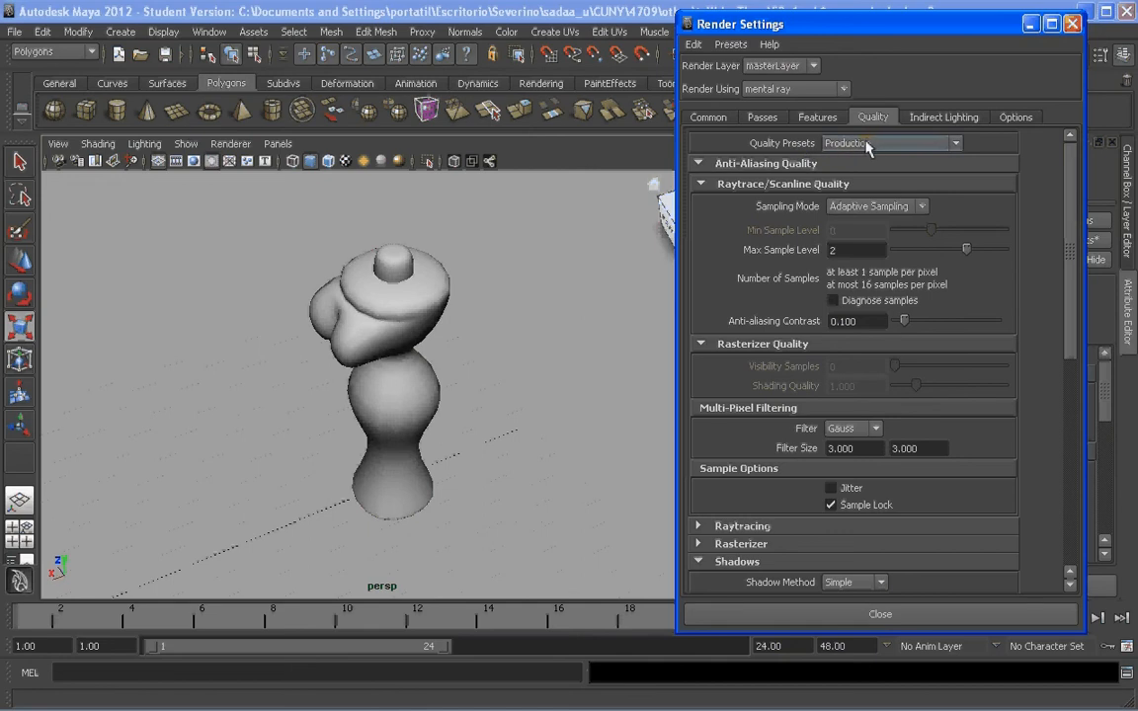
pyautogui.moveTo(1071, 236); pyautogui.dragTo(1071, 258)
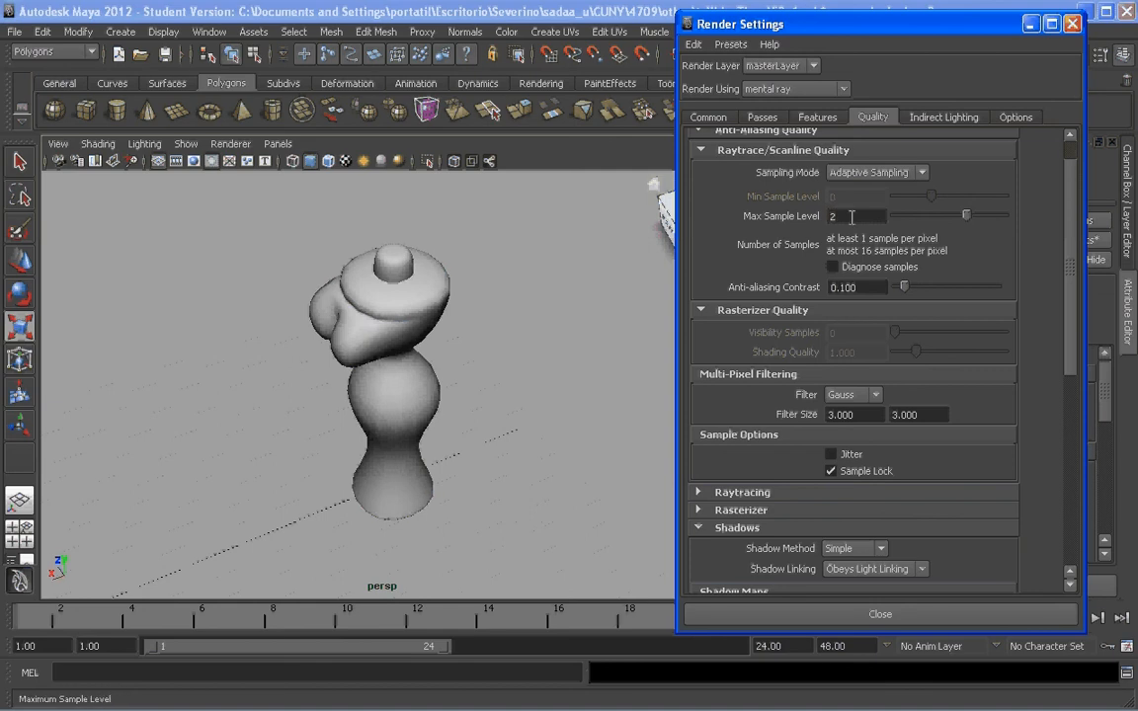
pyautogui.scroll(-3, 839, 314)
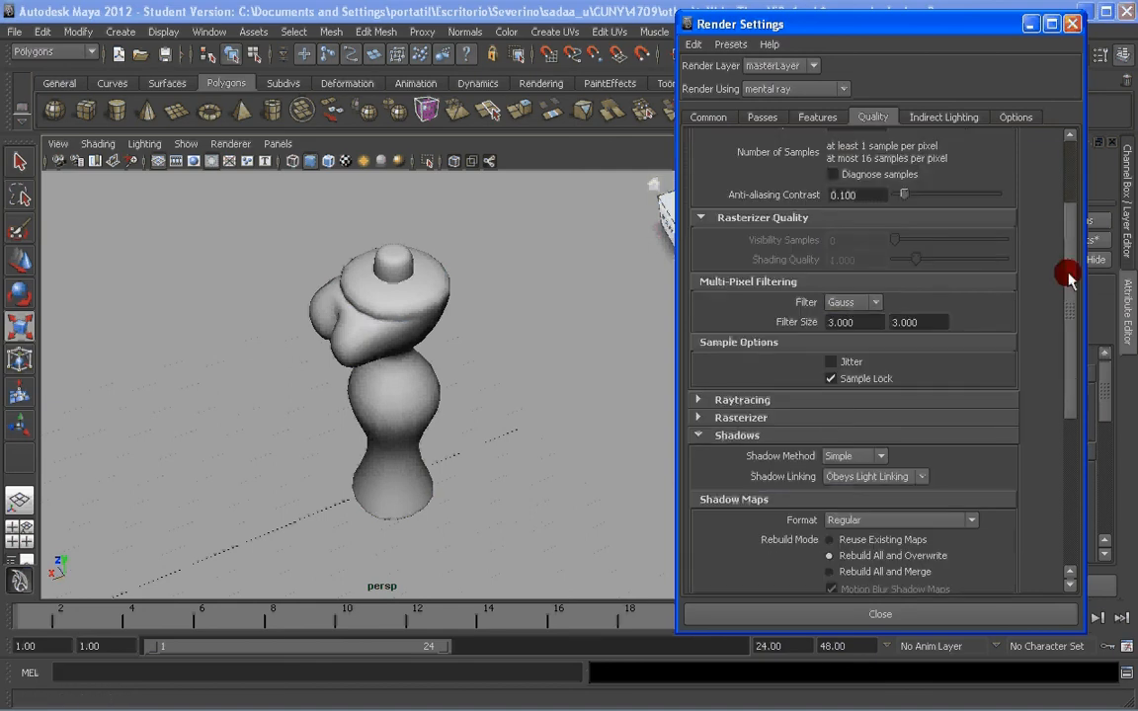
pyautogui.scroll(-4, 1072, 333)
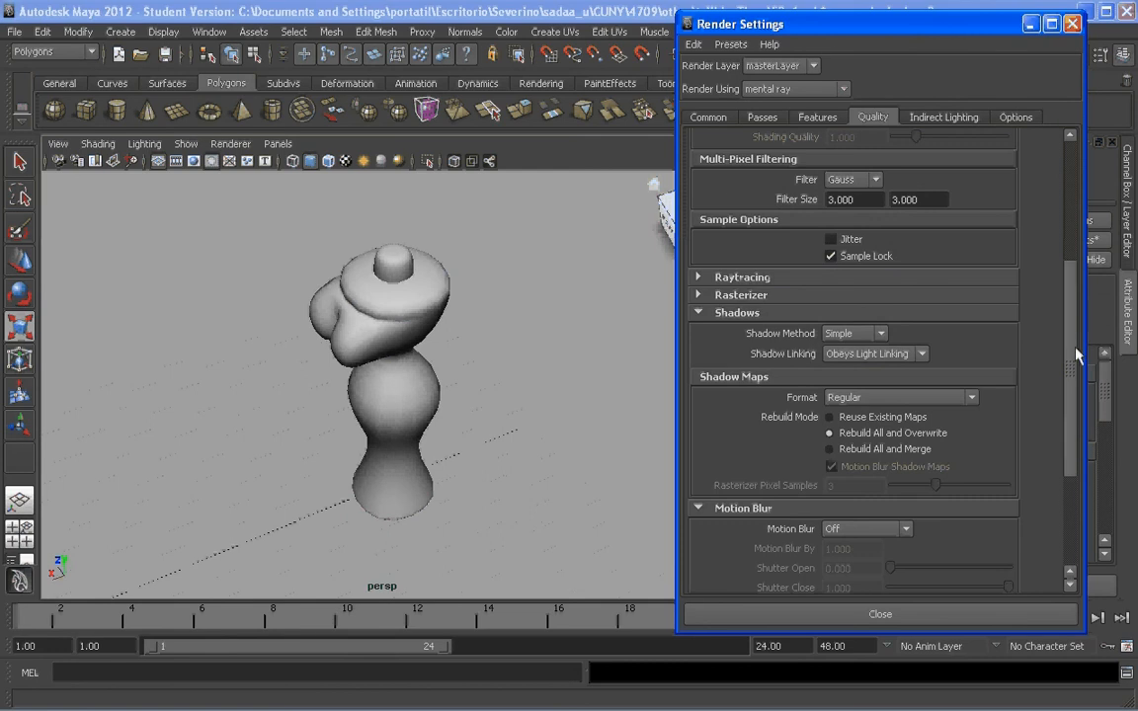
# Create a Physical Sun and Sky environment in the mental ray indirect lighting settings
pyautogui.moveTo(1071, 333); pyautogui.dragTo(1065, 209)
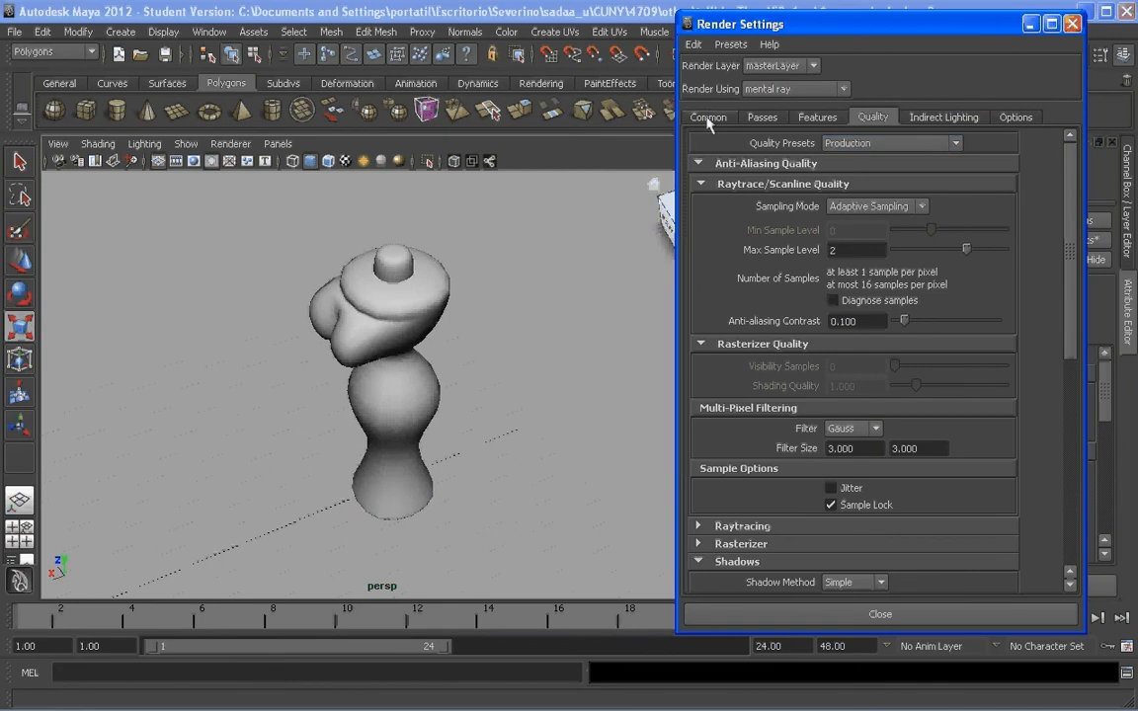
pyautogui.click(954, 117)
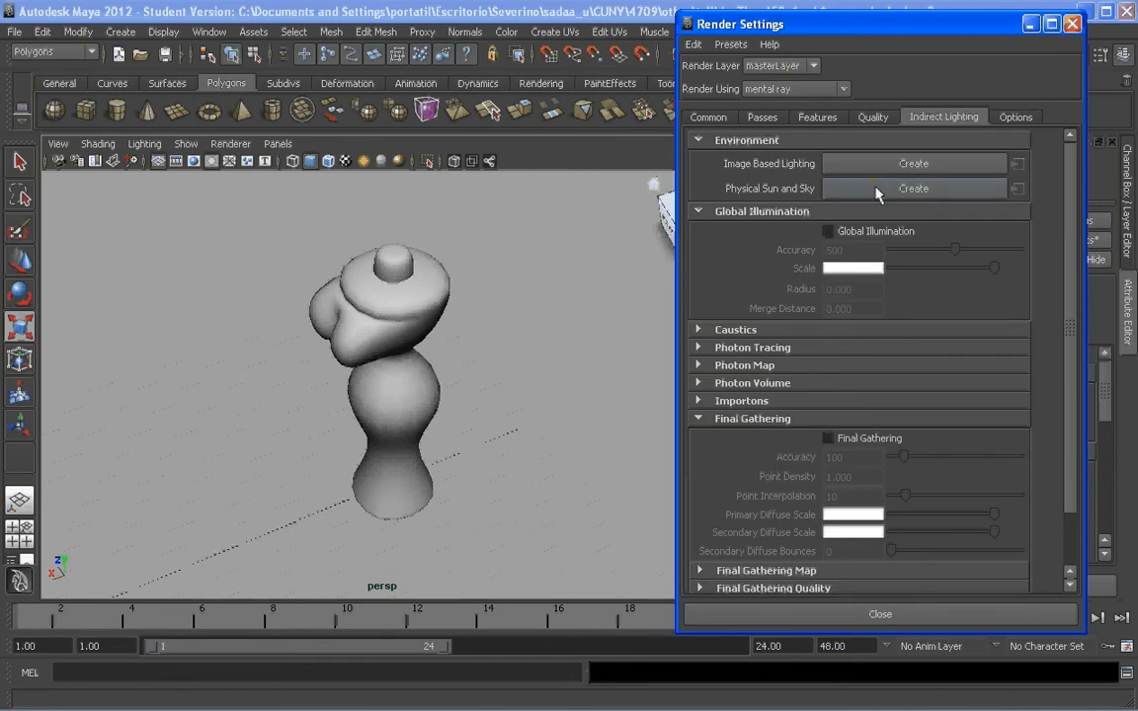
pyautogui.click(922, 189)
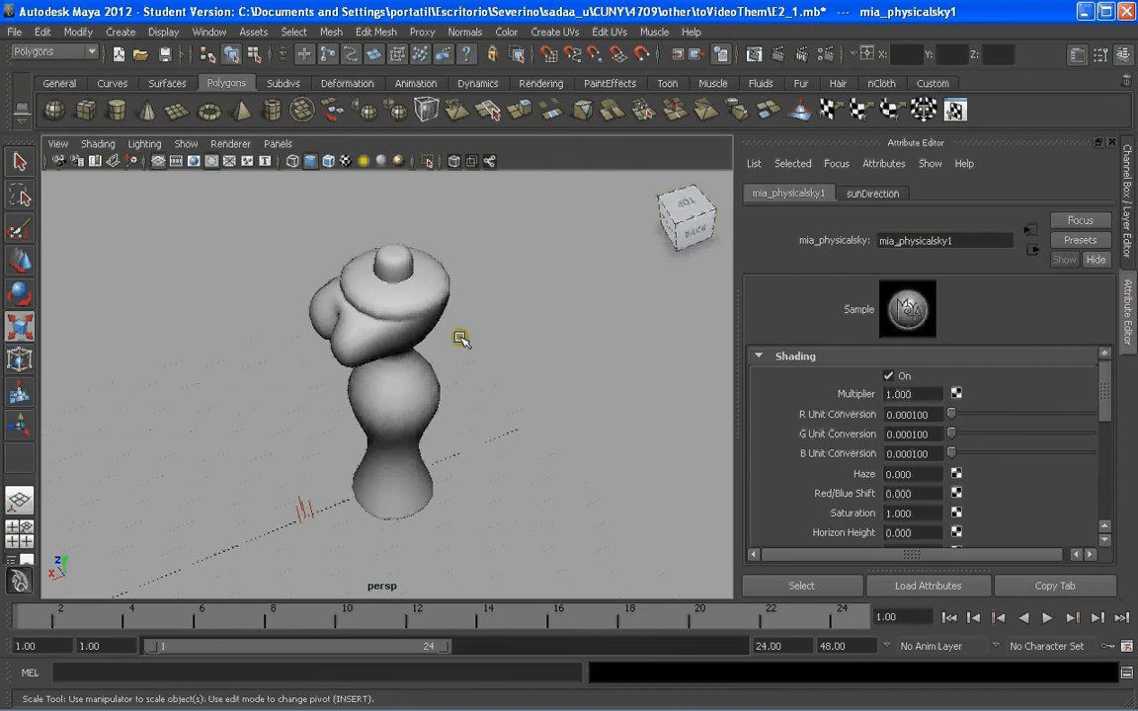
# Render a closer perspective view of the torso with mental ray and clear the Output Window away from the Render View
pyautogui.keyDown('alt'); pyautogui.moveTo(460, 338); pyautogui.dragTo(444, 324); pyautogui.keyUp('alt')
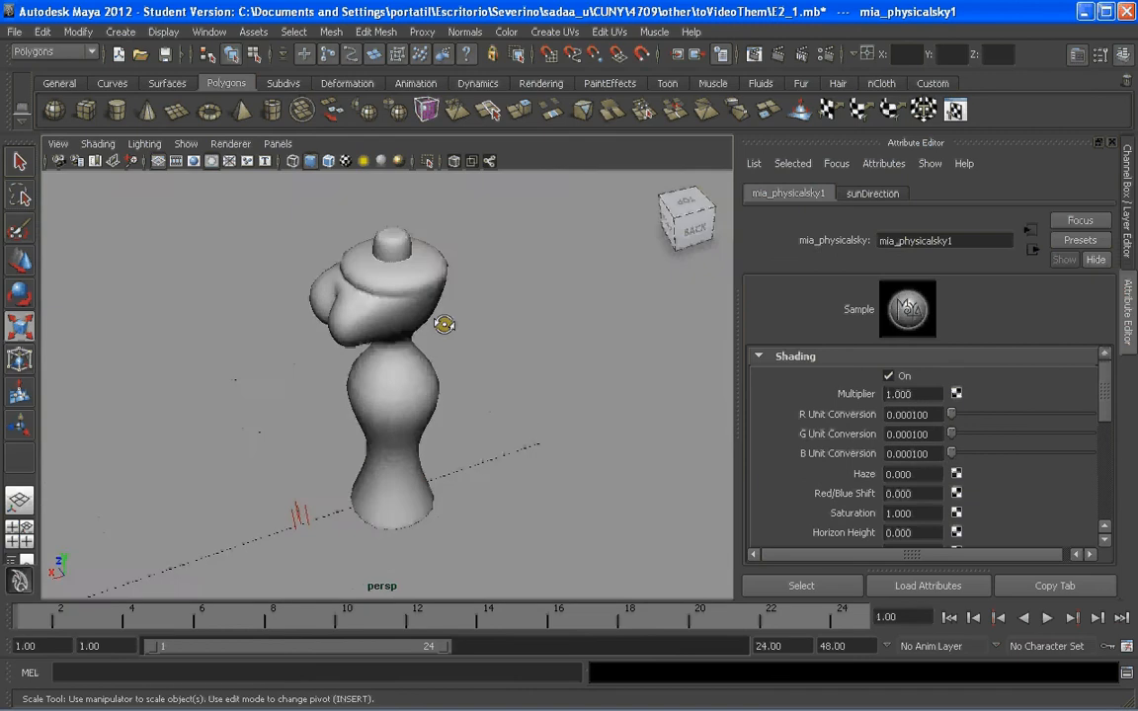
pyautogui.scroll(3, 403, 333)
pyautogui.keyDown('alt'); pyautogui.moveTo(401, 333); pyautogui.dragTo(404, 336, button='middle'); pyautogui.keyUp('alt')
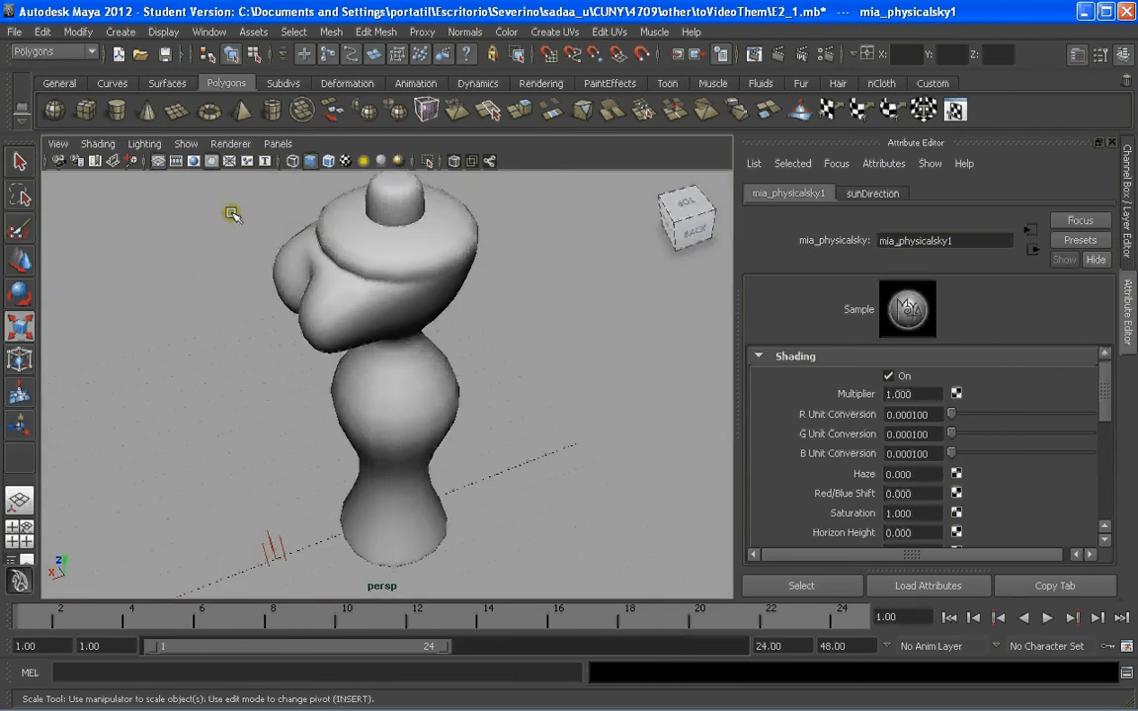
pyautogui.click(779, 55)
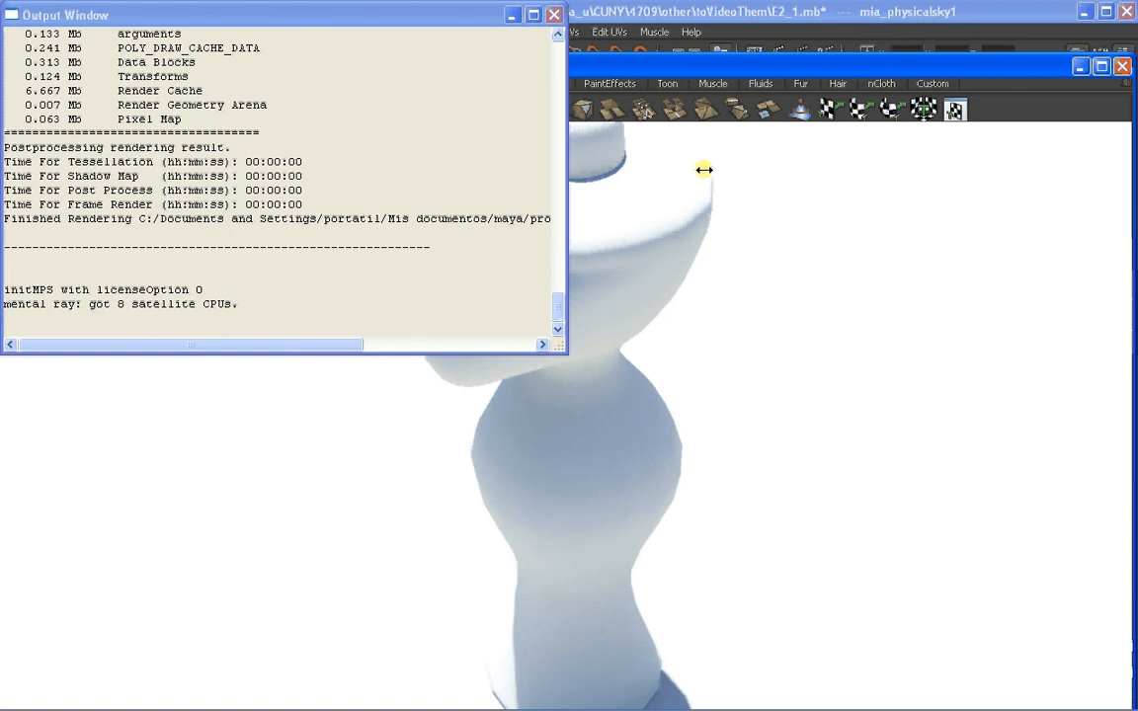
pyautogui.click(554, 17)
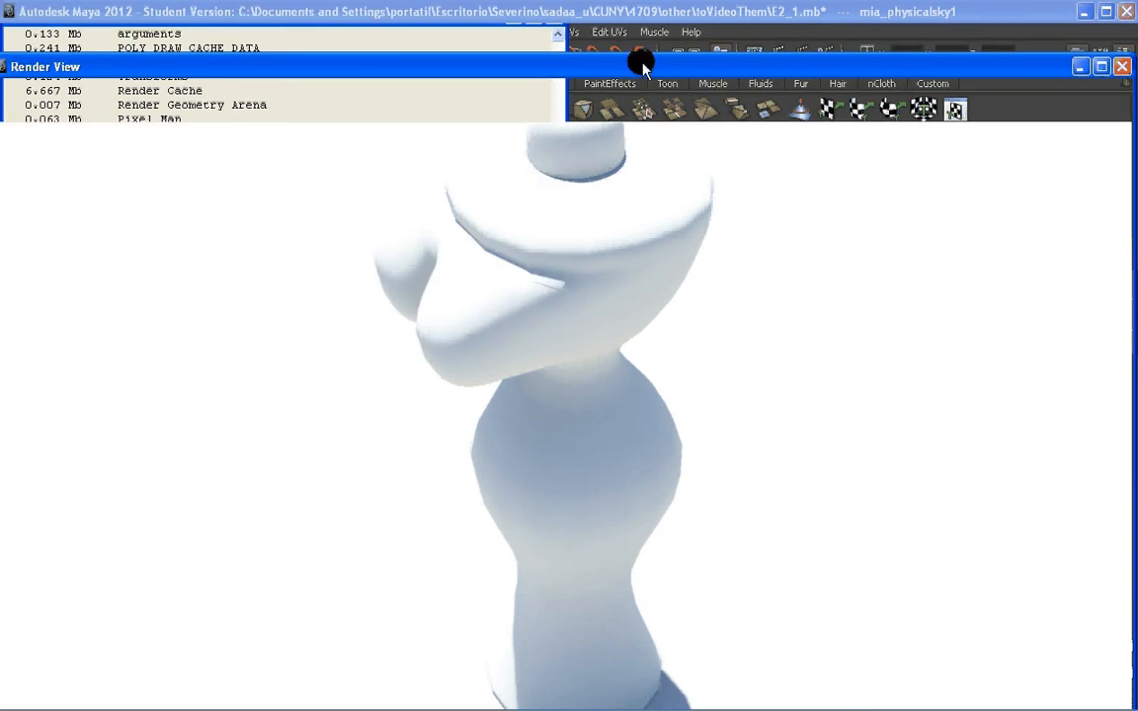
pyautogui.click(643, 48)
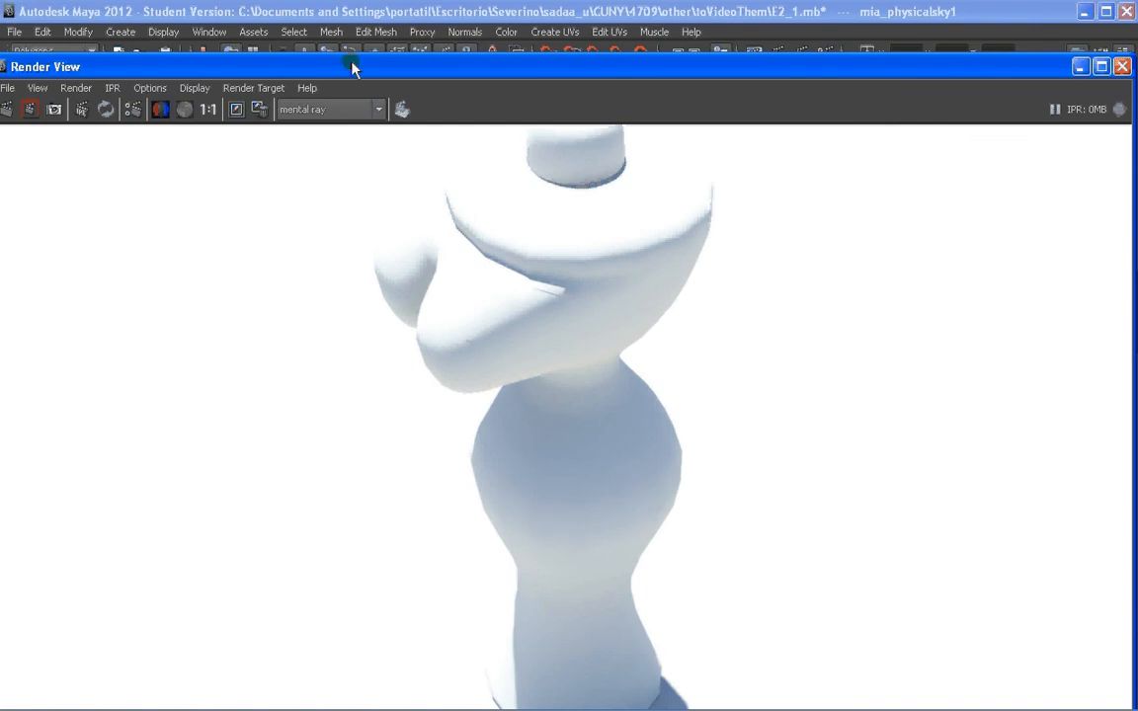
pyautogui.moveTo(352, 68); pyautogui.dragTo(356, 51)
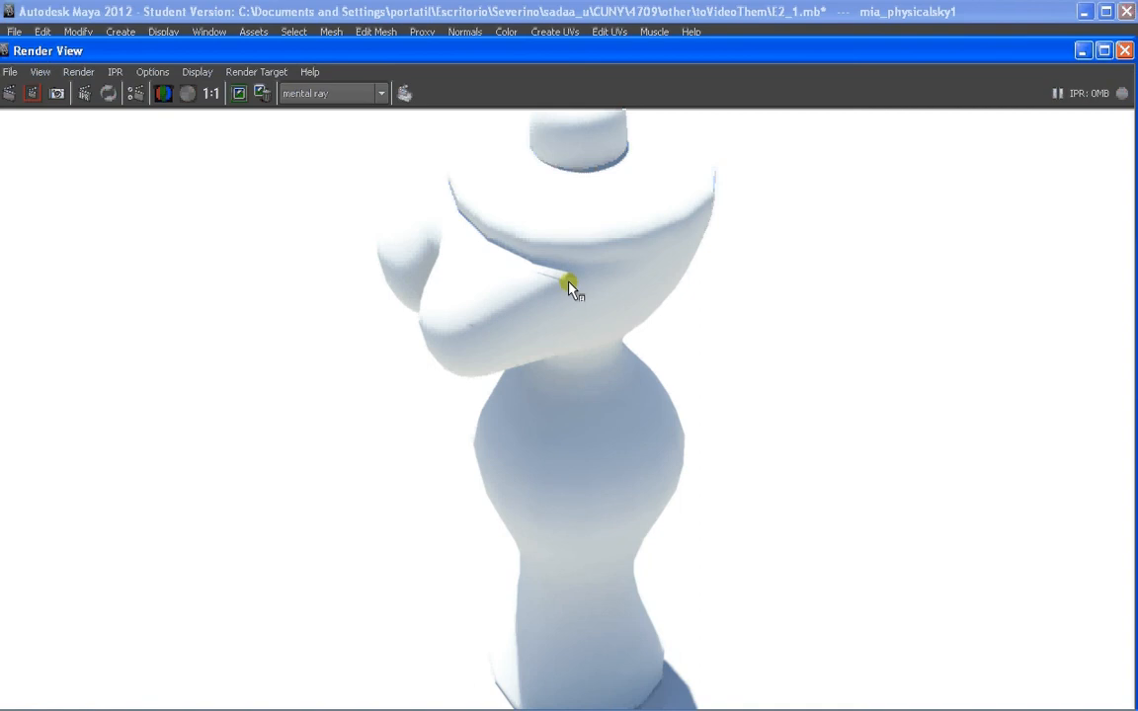